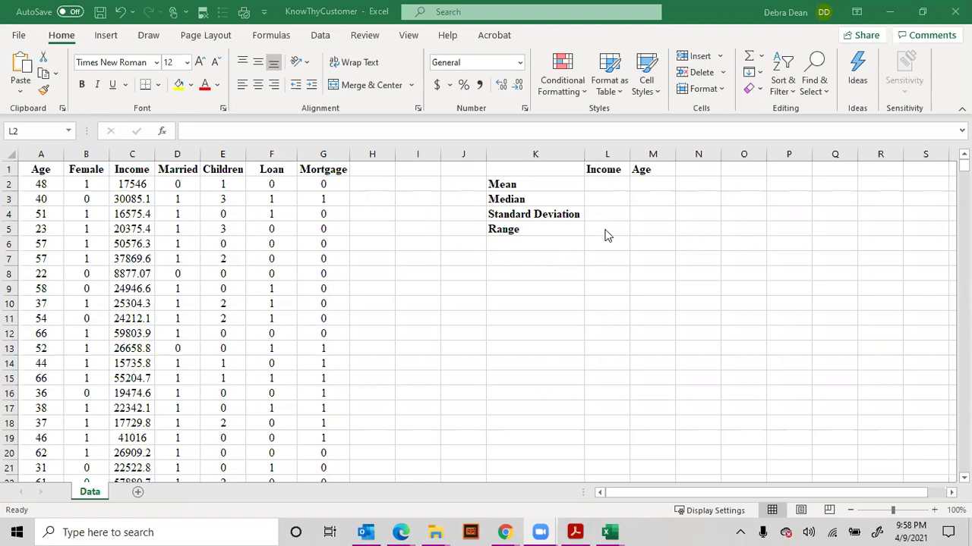
- Calculate the mean income in L2 by searching for "mean" and inserting AVERAGE over the whole of column C
{"action": "left_click", "coordinate": [604, 186]}
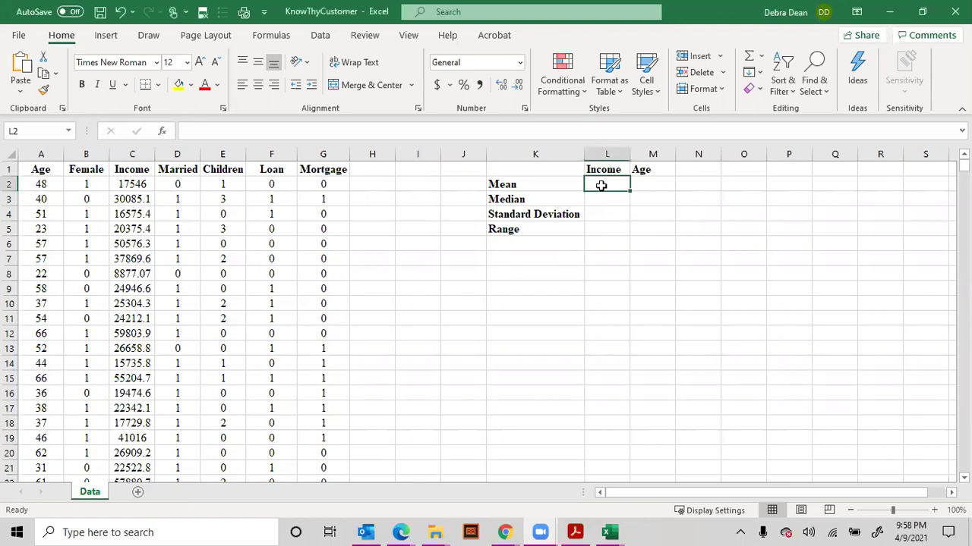
{"action": "left_click", "coordinate": [181, 133]}
{"action": "key", "text": "shift+F3"}
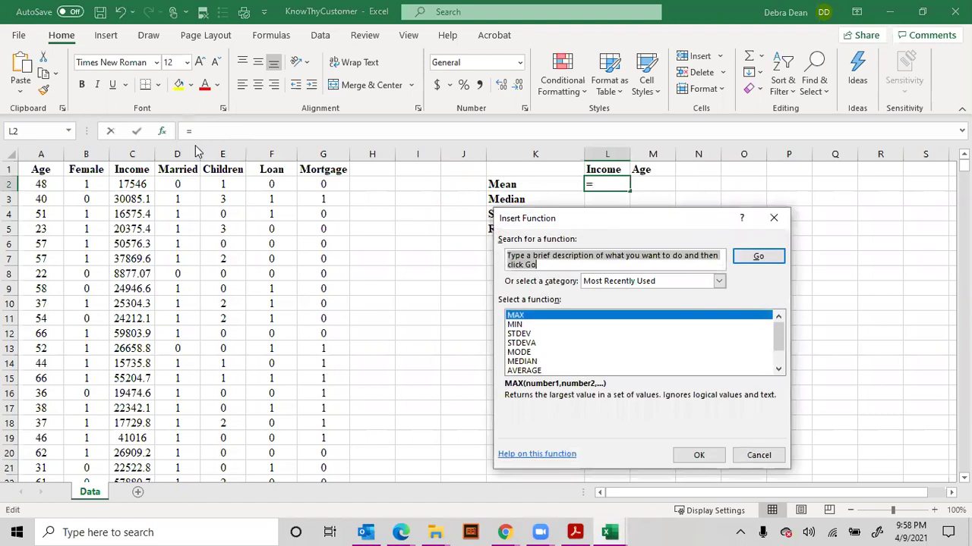
{"action": "type", "text": "mean"}
{"action": "key", "text": "Return"}
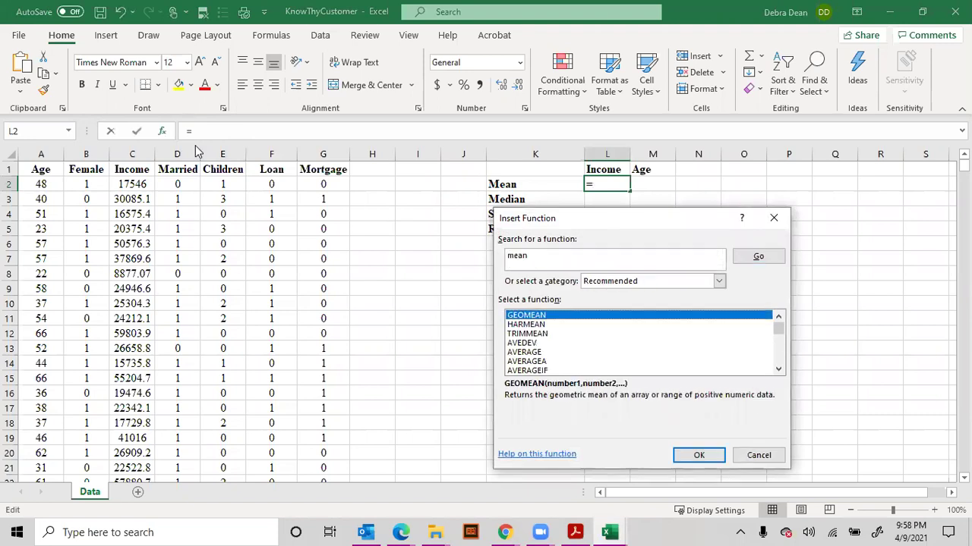
{"action": "double_click", "coordinate": [524, 352]}
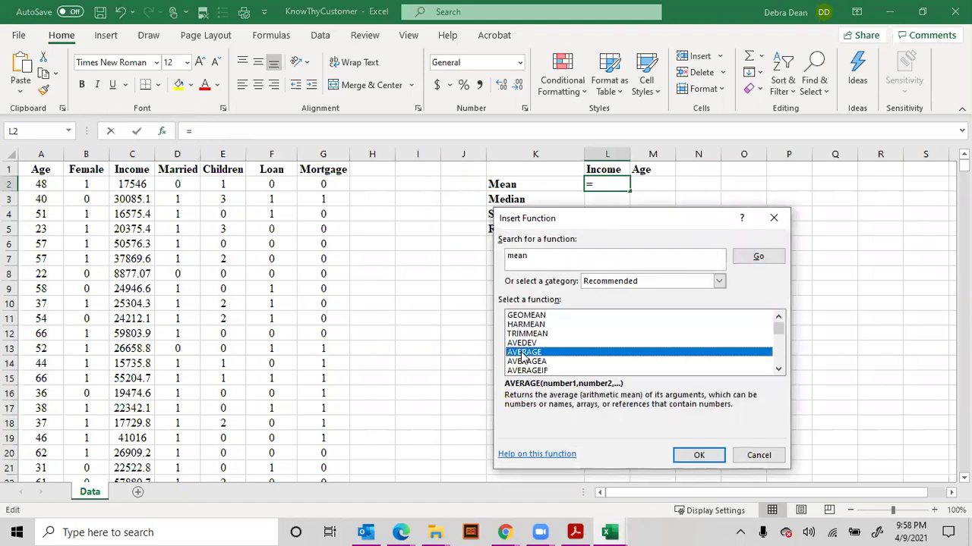
{"action": "left_click", "coordinate": [131, 155]}
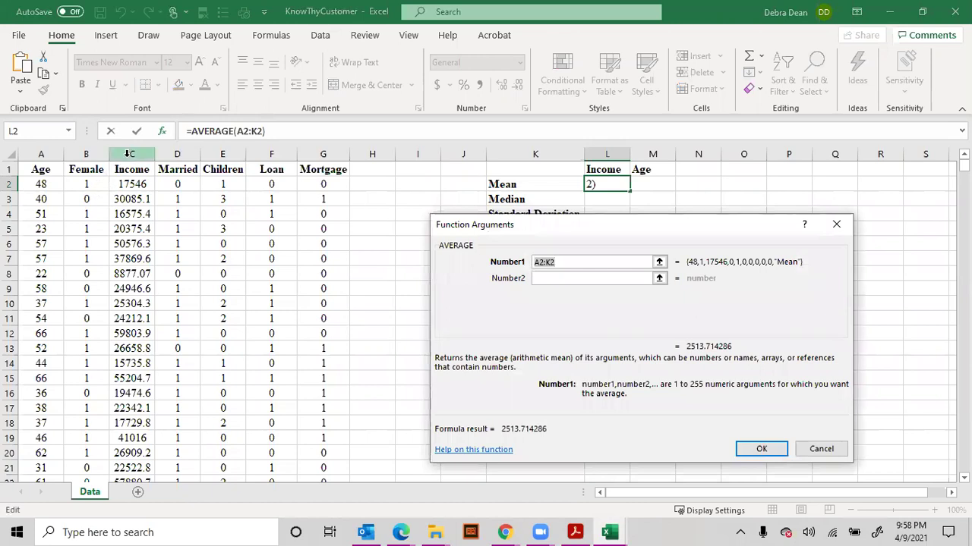
{"action": "left_click", "coordinate": [761, 449]}
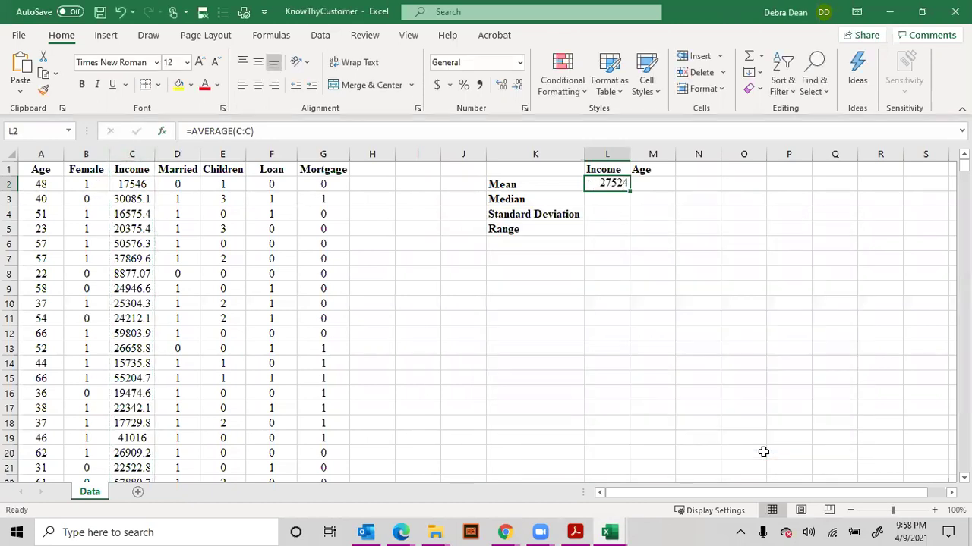
- Calculate the mean age in M2 with the AVERAGE function over the whole of column A
{"action": "left_click", "coordinate": [641, 187]}
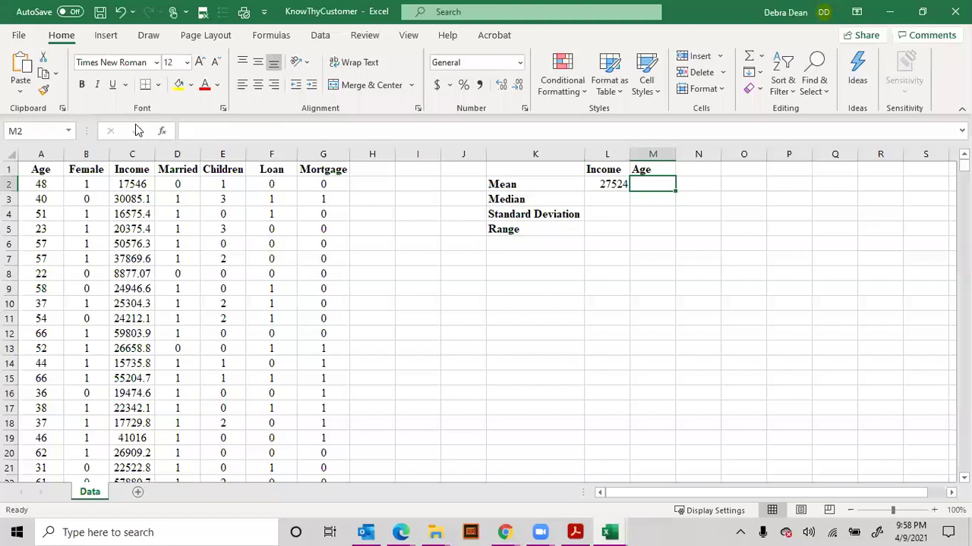
{"action": "left_click", "coordinate": [161, 132]}
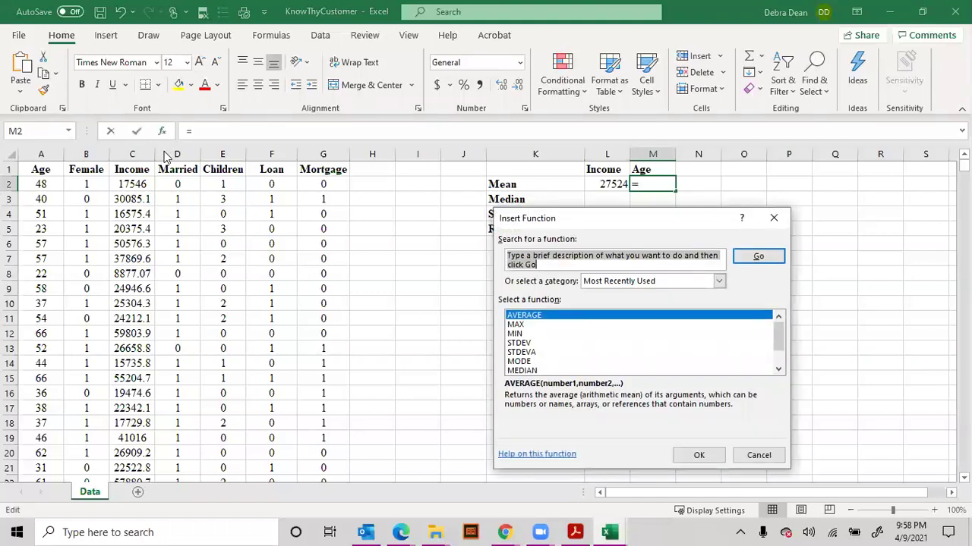
{"action": "double_click", "coordinate": [518, 315]}
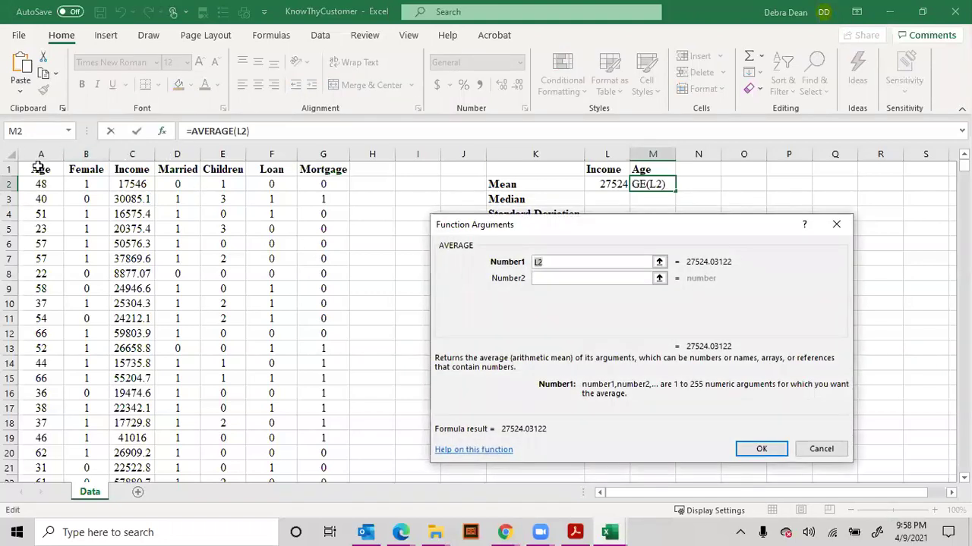
{"action": "left_click", "coordinate": [40, 155]}
{"action": "left_click", "coordinate": [762, 447]}
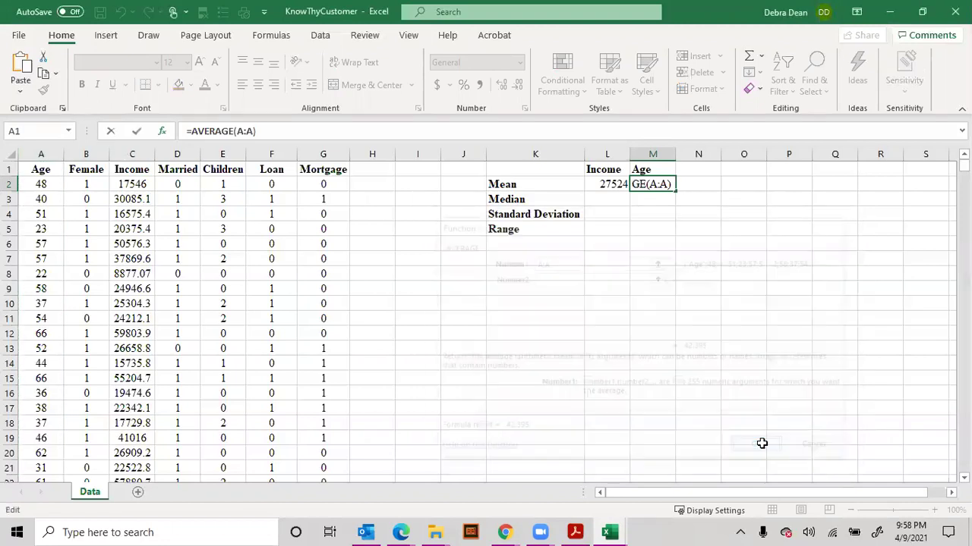
- Display the mean age in M2 without decimals and apply the dollar Accounting format to the mean income in L2
{"action": "left_click", "coordinate": [501, 86]}
{"action": "left_click", "coordinate": [518, 86]}
{"action": "left_click", "coordinate": [517, 86]}
{"action": "left_click", "coordinate": [518, 85]}
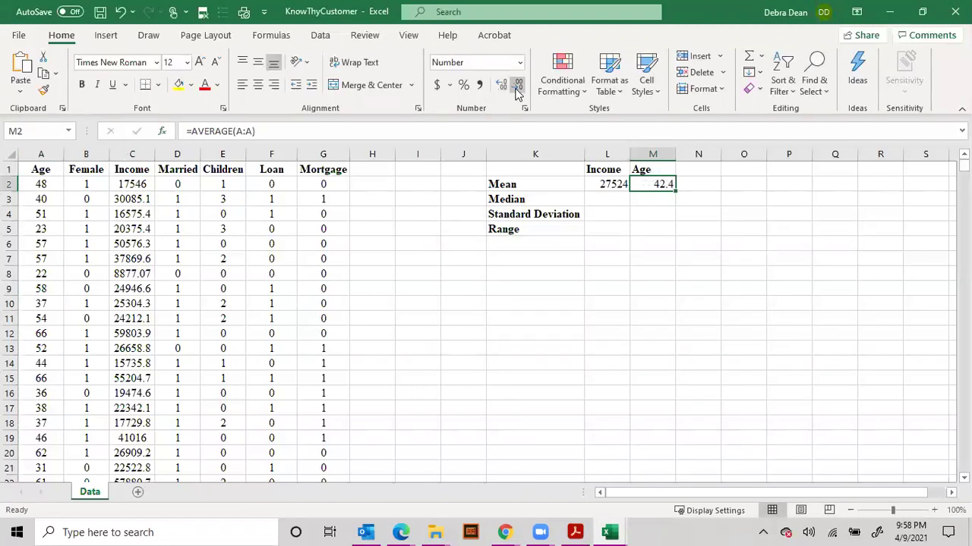
{"action": "left_click", "coordinate": [614, 186]}
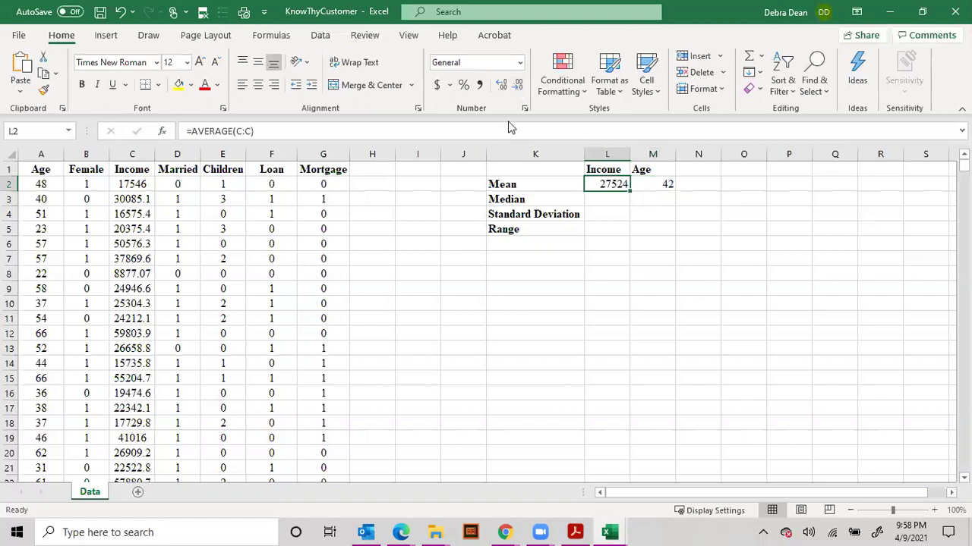
{"action": "left_click", "coordinate": [437, 84]}
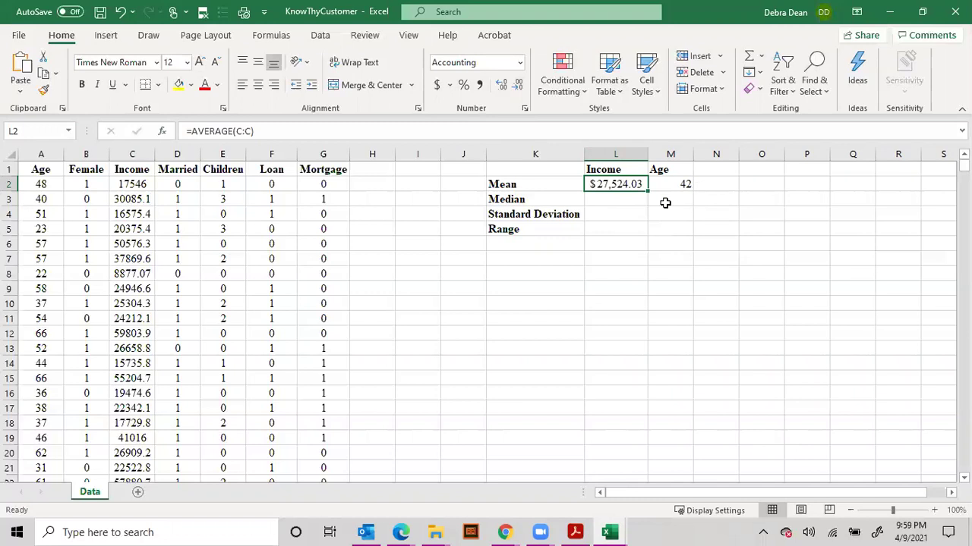
{"action": "left_click", "coordinate": [612, 199]}
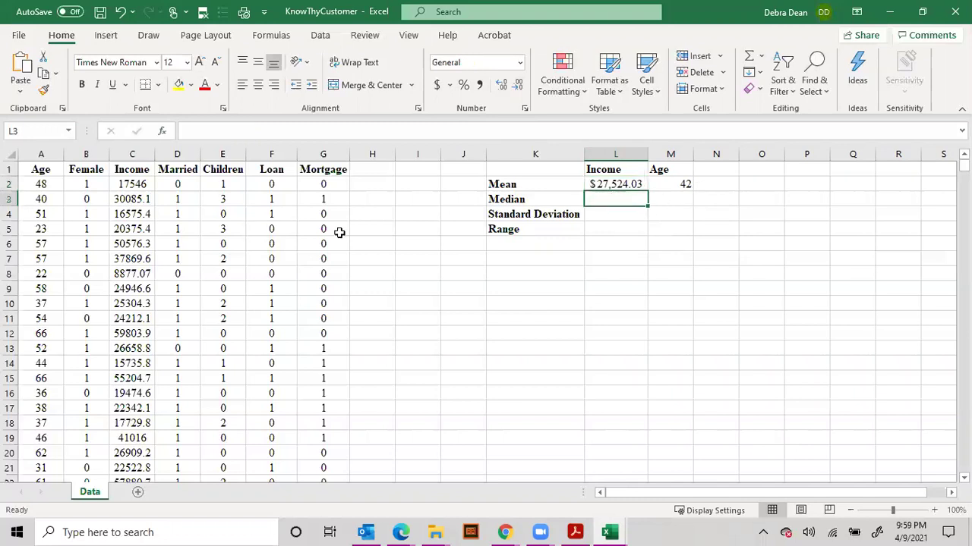
{"action": "left_click", "coordinate": [619, 188]}
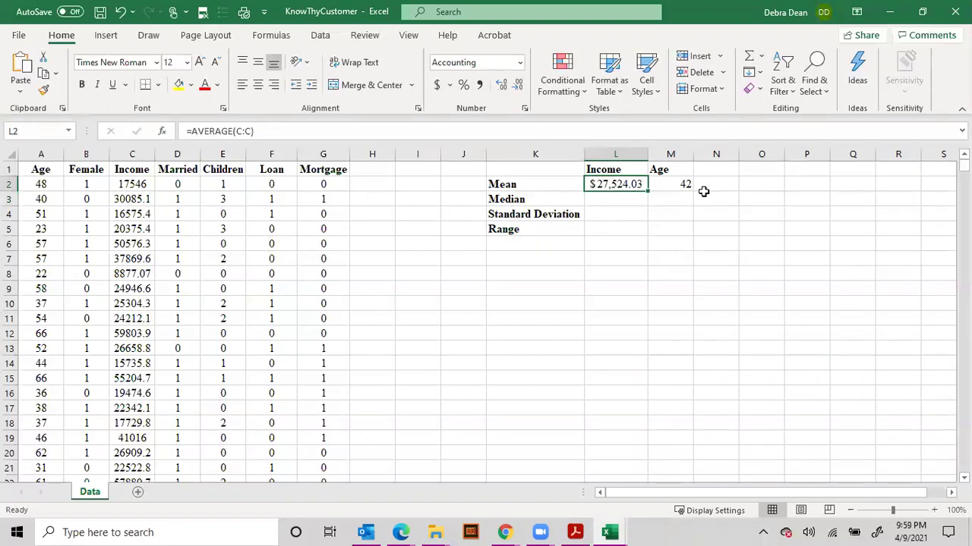
{"action": "left_click", "coordinate": [621, 200]}
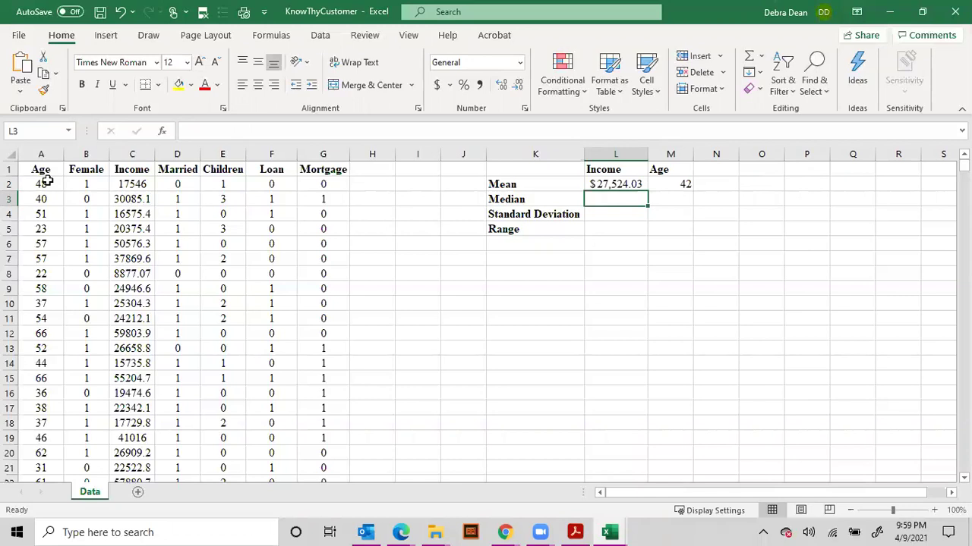
- Add filters to the header row of the customer data
{"action": "left_click", "coordinate": [133, 173]}
{"action": "left_click", "coordinate": [320, 35]}
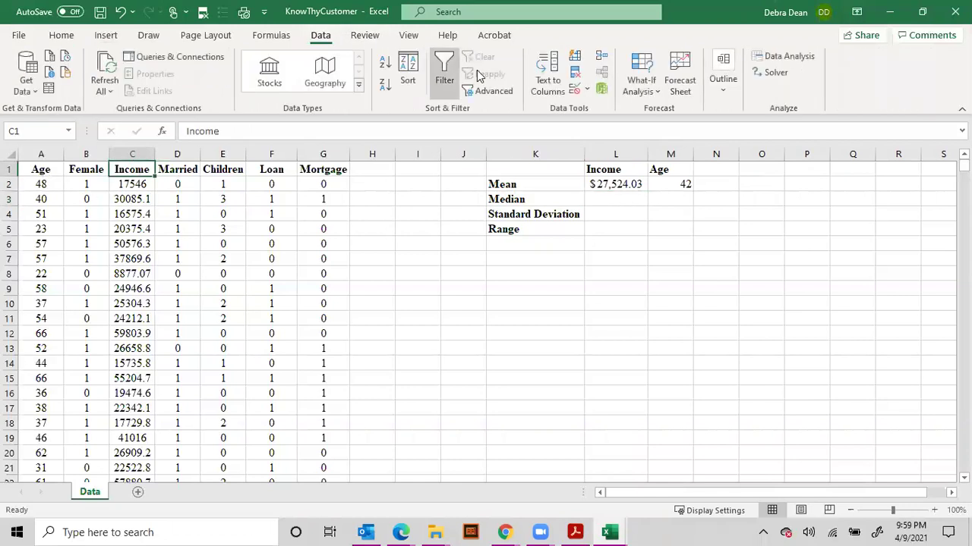
{"action": "left_click", "coordinate": [444, 75]}
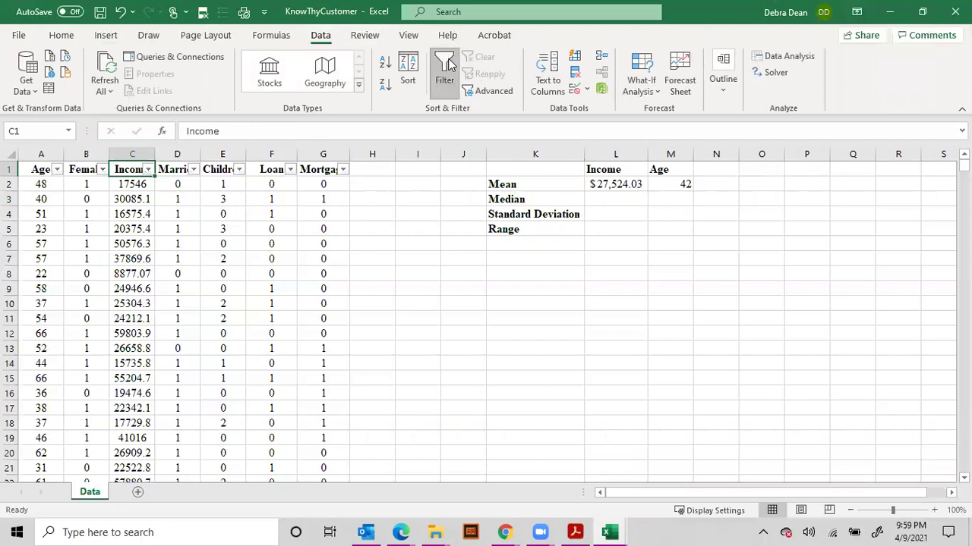
- Apply the dollar Accounting number format to the entire Income column C
{"action": "left_click", "coordinate": [135, 154]}
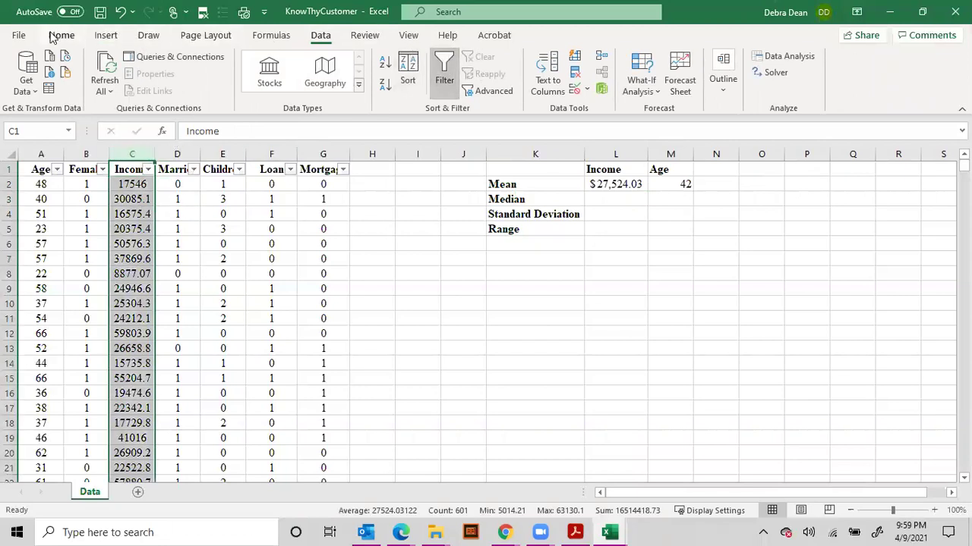
{"action": "left_click", "coordinate": [61, 35]}
{"action": "left_click", "coordinate": [436, 85]}
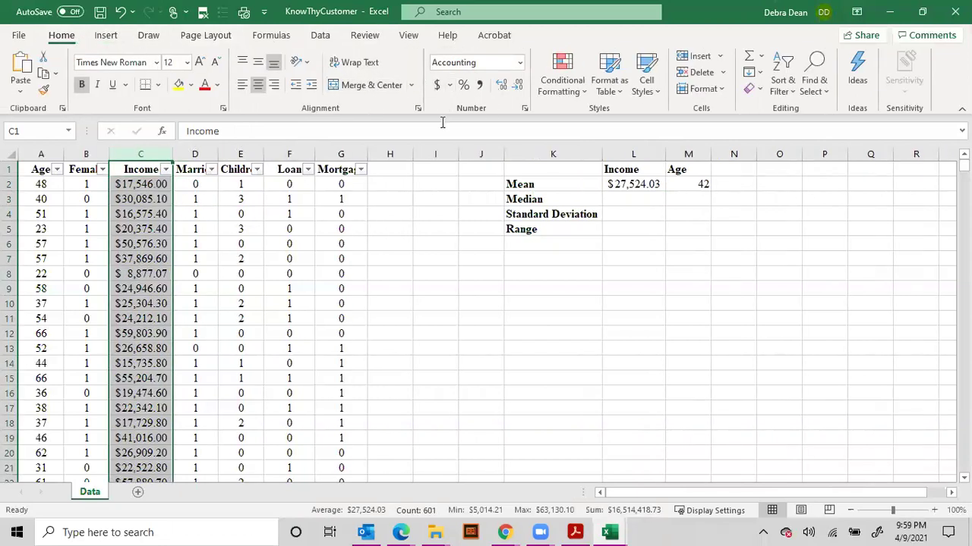
- Examine the smallest and largest incomes in the Income column's filter value list, leaving the data unfiltered
{"action": "left_click", "coordinate": [166, 169]}
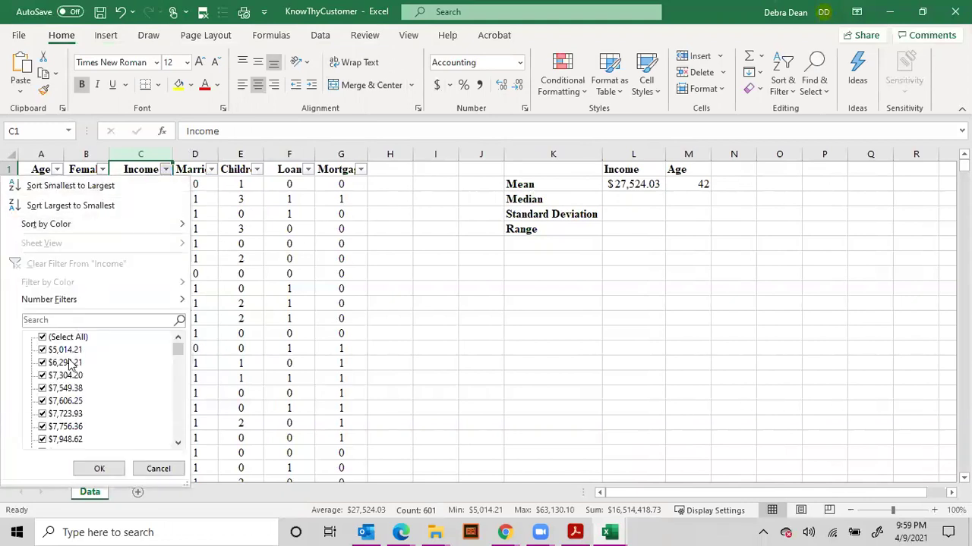
{"action": "scroll", "coordinate": [76, 380], "scroll_direction": "down", "scroll_amount": 12}
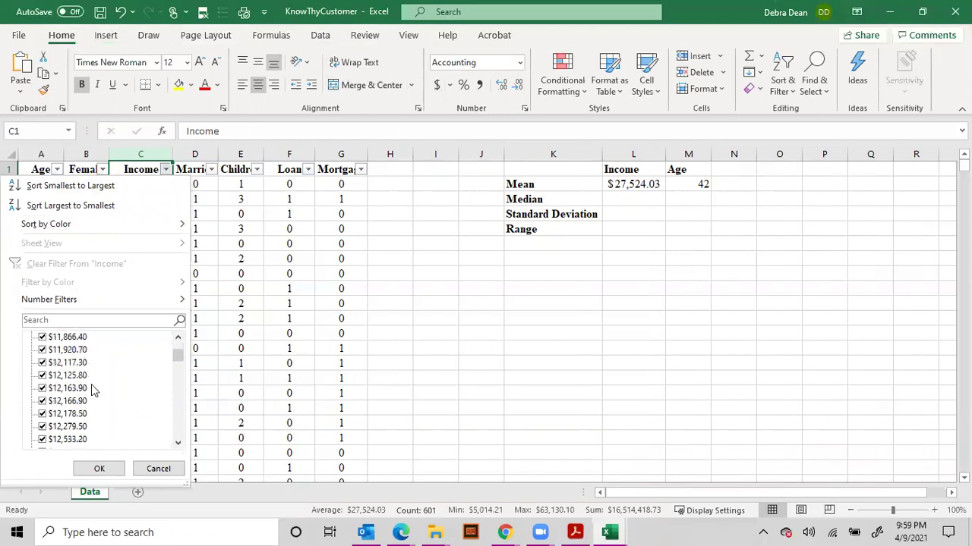
{"action": "left_click_drag", "start_coordinate": [179, 360], "coordinate": [178, 433]}
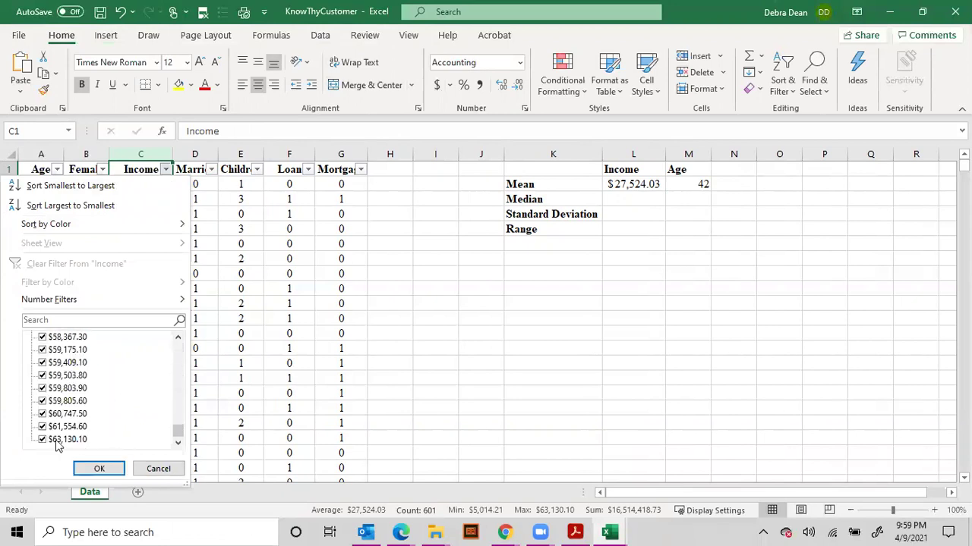
{"action": "left_click", "coordinate": [156, 468]}
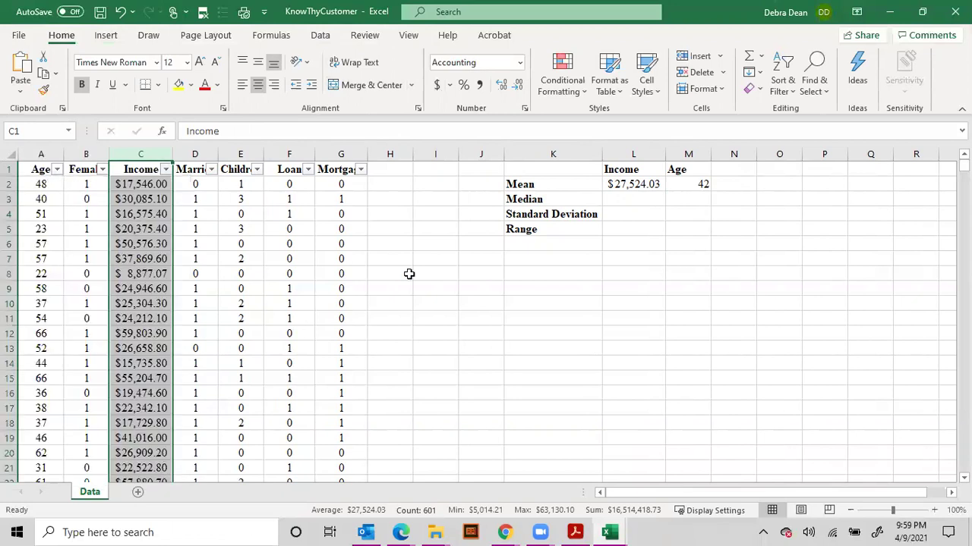
{"action": "left_click", "coordinate": [630, 232]}
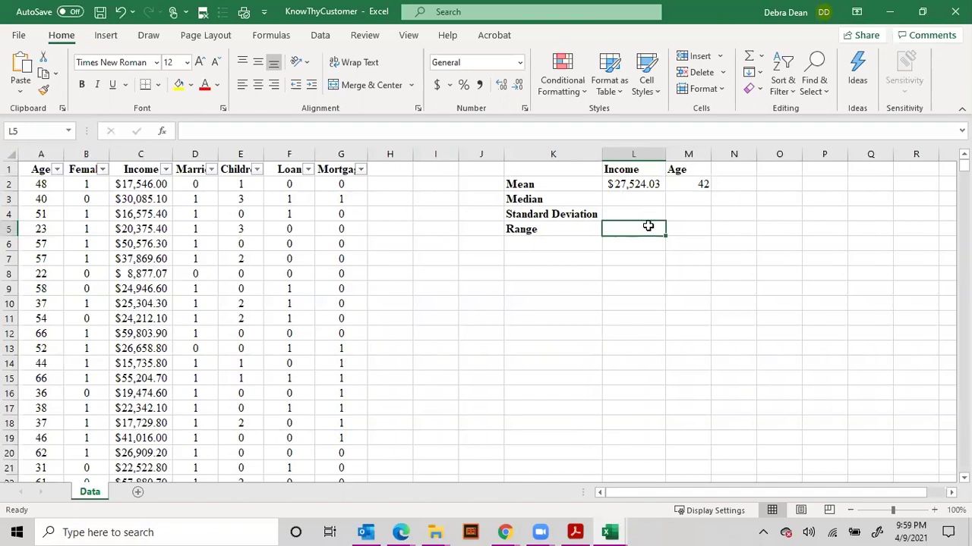
{"action": "left_click", "coordinate": [630, 186]}
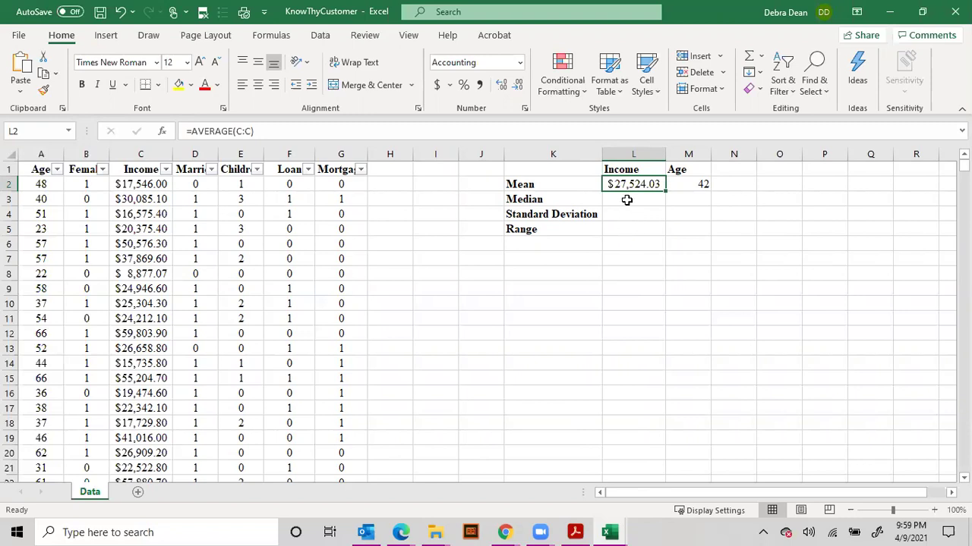
- Calculate the median income in L3 by searching for "median" and inserting MEDIAN over the whole of column C
{"action": "left_click", "coordinate": [628, 201]}
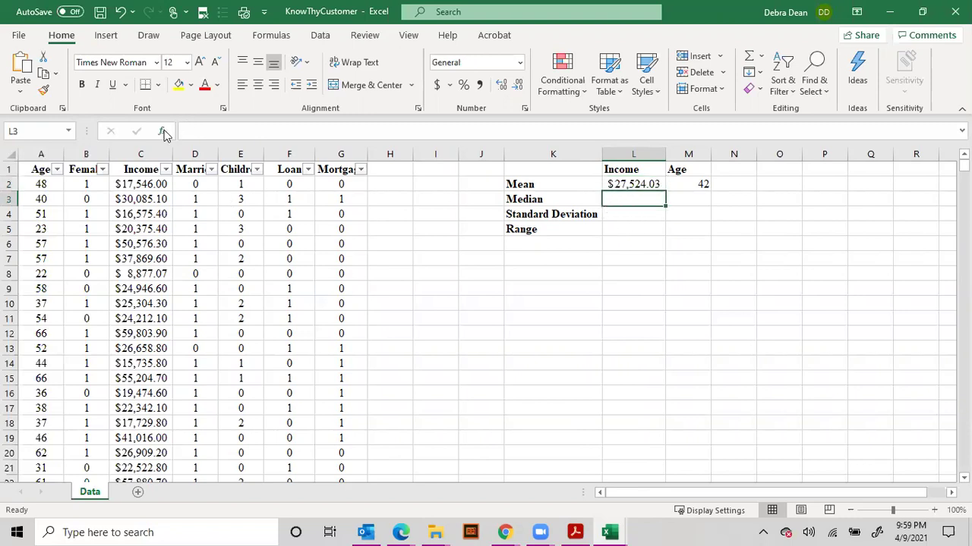
{"action": "left_click", "coordinate": [162, 133]}
{"action": "type", "text": "median"}
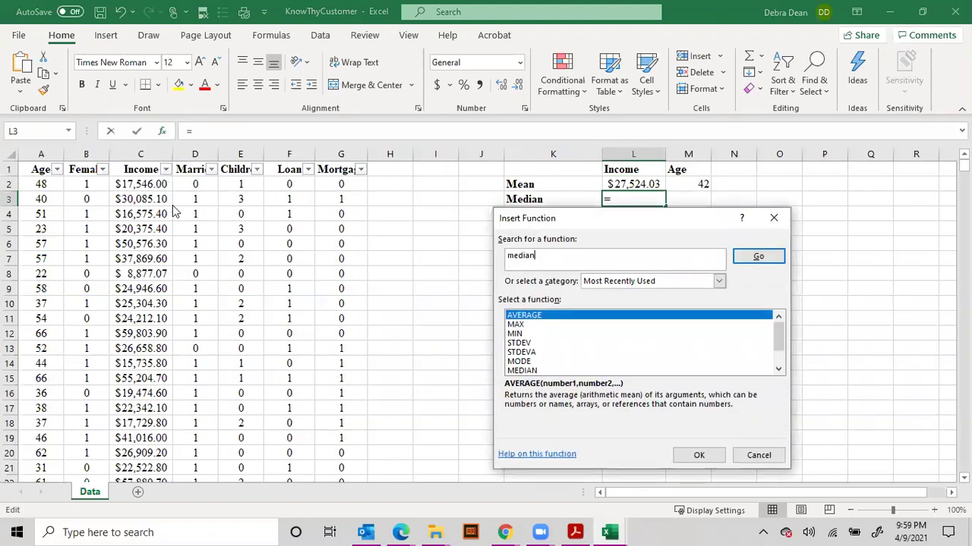
{"action": "key", "text": "Return"}
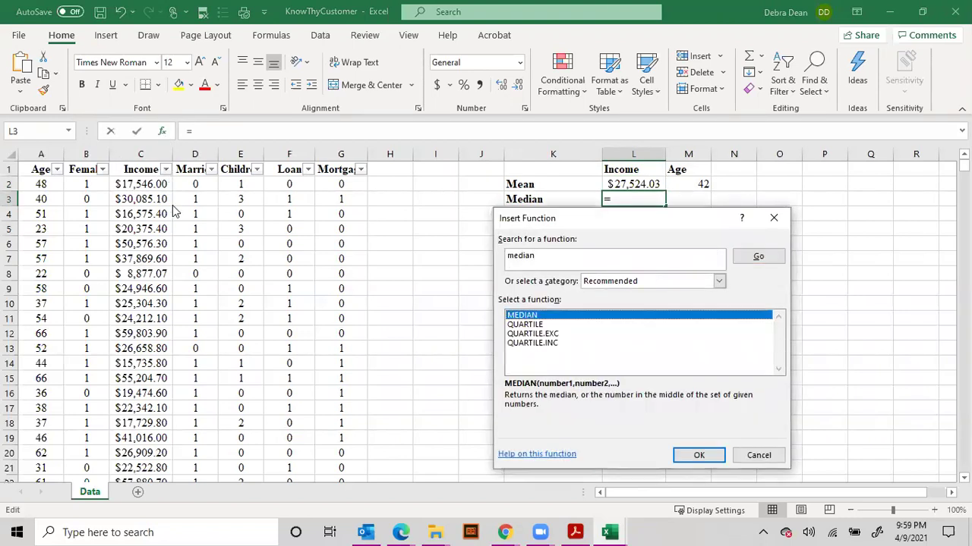
{"action": "double_click", "coordinate": [524, 316]}
{"action": "left_click", "coordinate": [140, 154]}
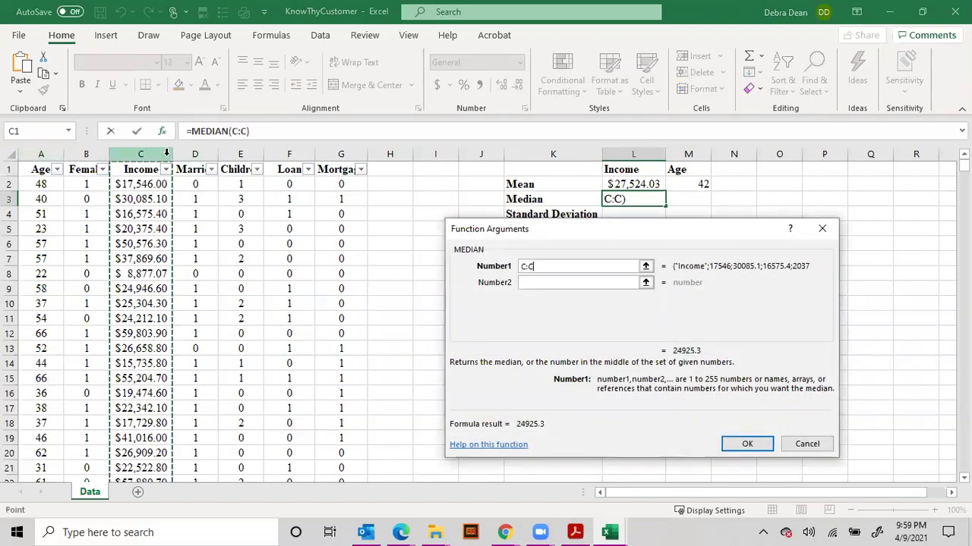
{"action": "left_click", "coordinate": [745, 443]}
- Calculate the median age in M3 by searching for "median" and inserting MEDIAN over the whole of column A
{"action": "left_click", "coordinate": [681, 202]}
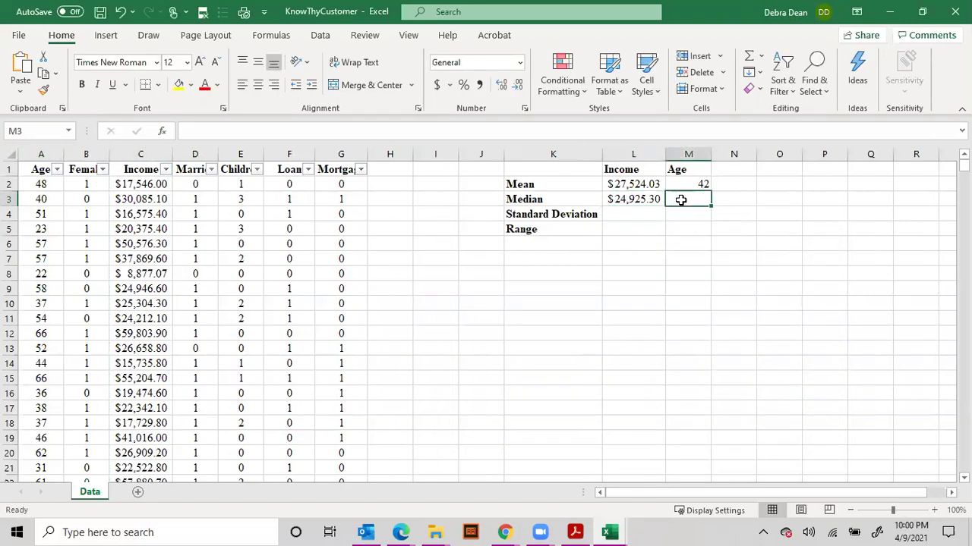
{"action": "left_click", "coordinate": [162, 133]}
{"action": "type", "text": "median"}
{"action": "key", "text": "Return"}
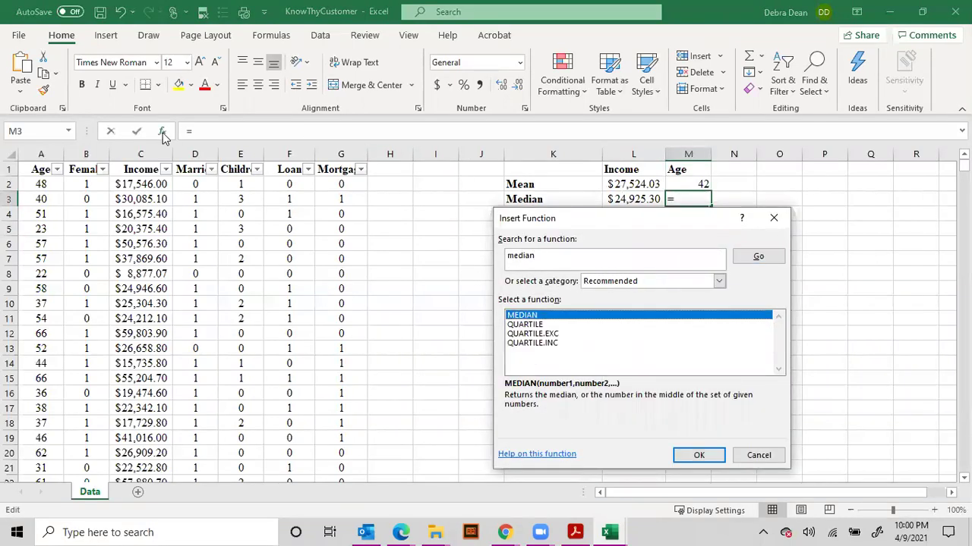
{"action": "double_click", "coordinate": [529, 317]}
{"action": "left_click", "coordinate": [41, 154]}
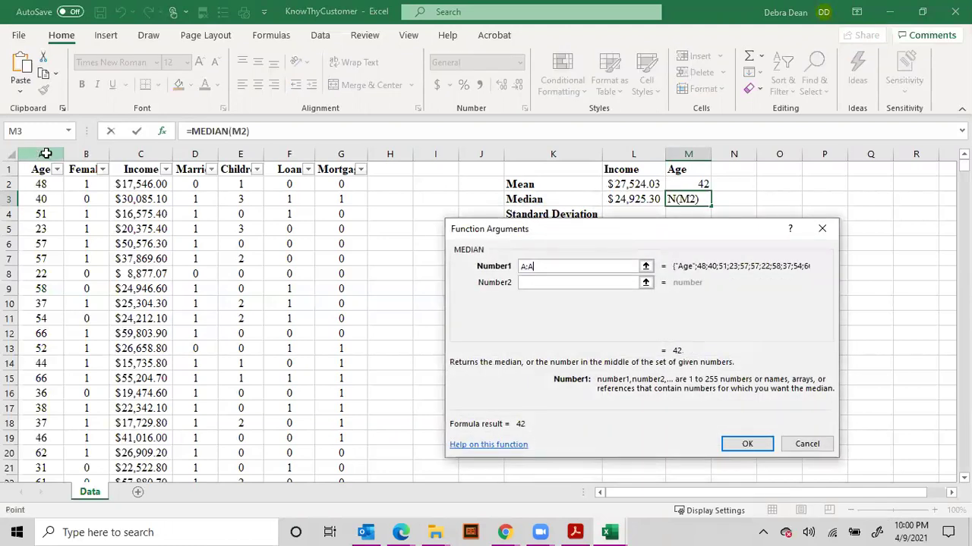
{"action": "left_click", "coordinate": [745, 443]}
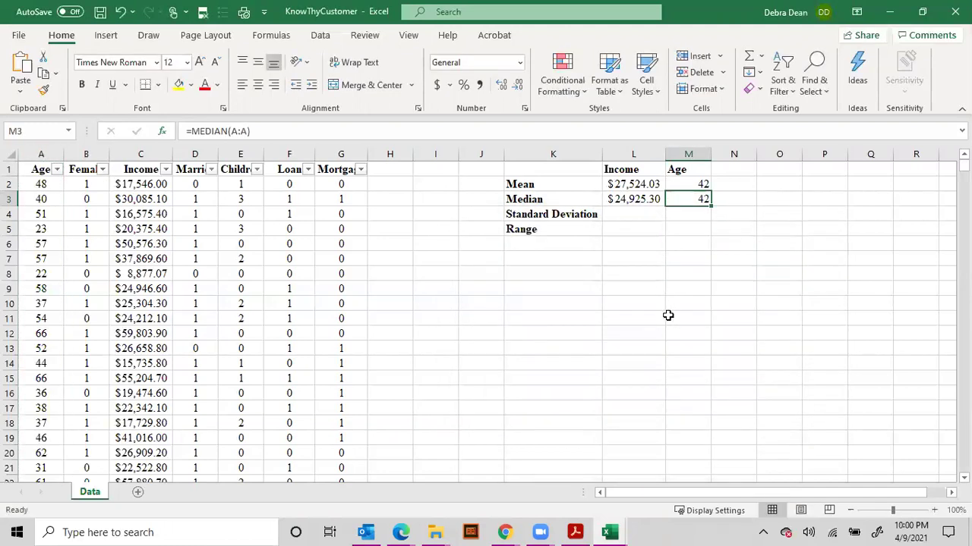
- Calculate the income standard deviation in L4 by searching for "stdev" and inserting STDEV over the whole of column C
{"action": "left_click", "coordinate": [635, 214]}
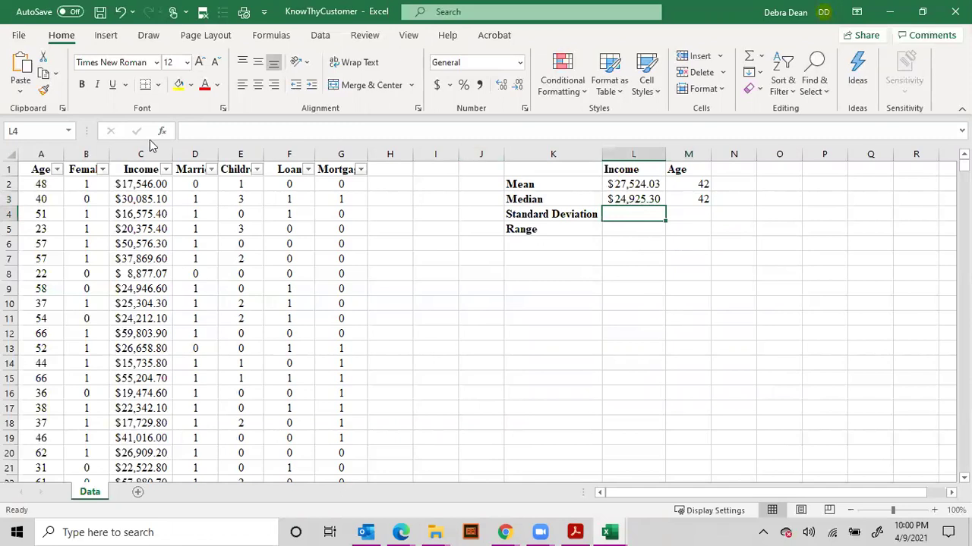
{"action": "left_click", "coordinate": [161, 132]}
{"action": "type", "text": "stdev"}
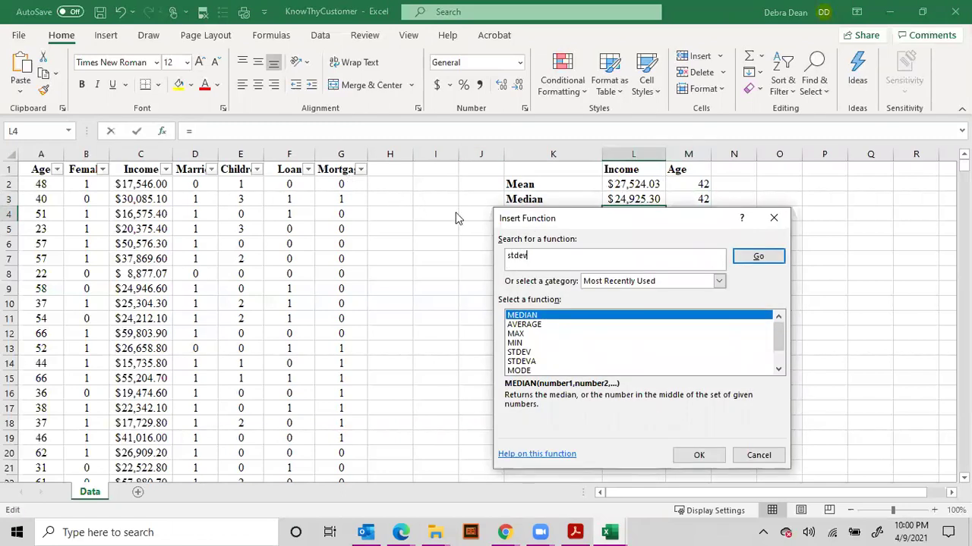
{"action": "key", "text": "Return"}
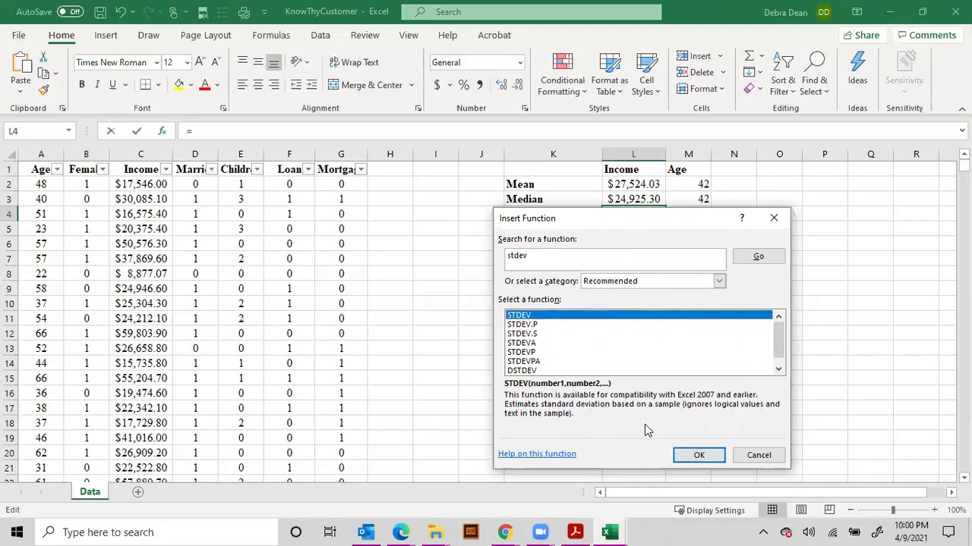
{"action": "left_click", "coordinate": [697, 458]}
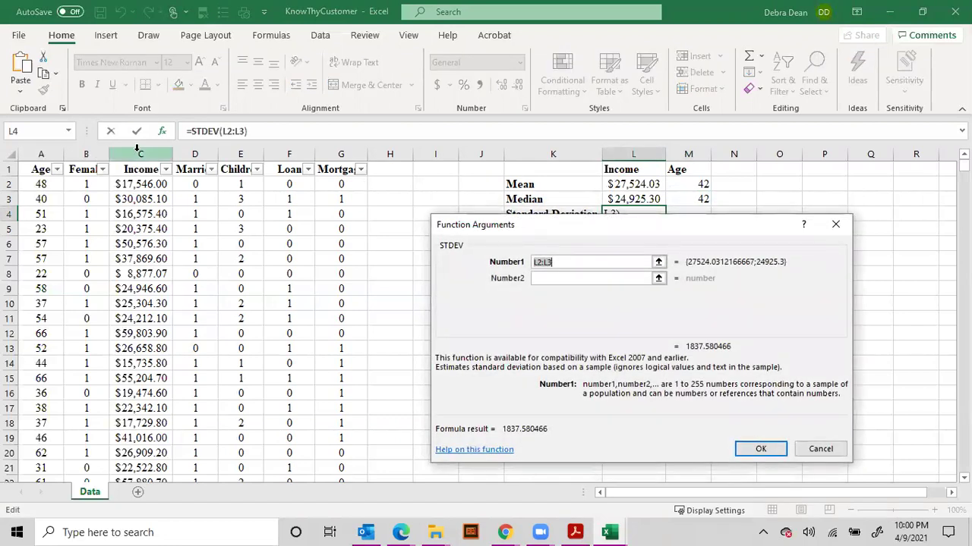
{"action": "left_click", "coordinate": [139, 153]}
{"action": "left_click", "coordinate": [759, 449]}
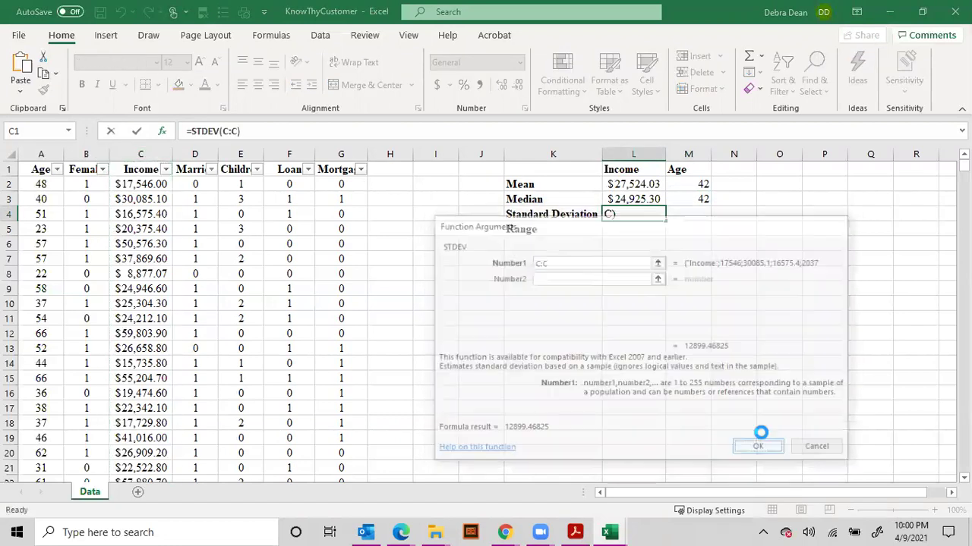
- Calculate the age standard deviation in M4 by entering the formula =stdev(A:A) directly in the cell
{"action": "left_click", "coordinate": [694, 219]}
{"action": "type", "text": "sd"}
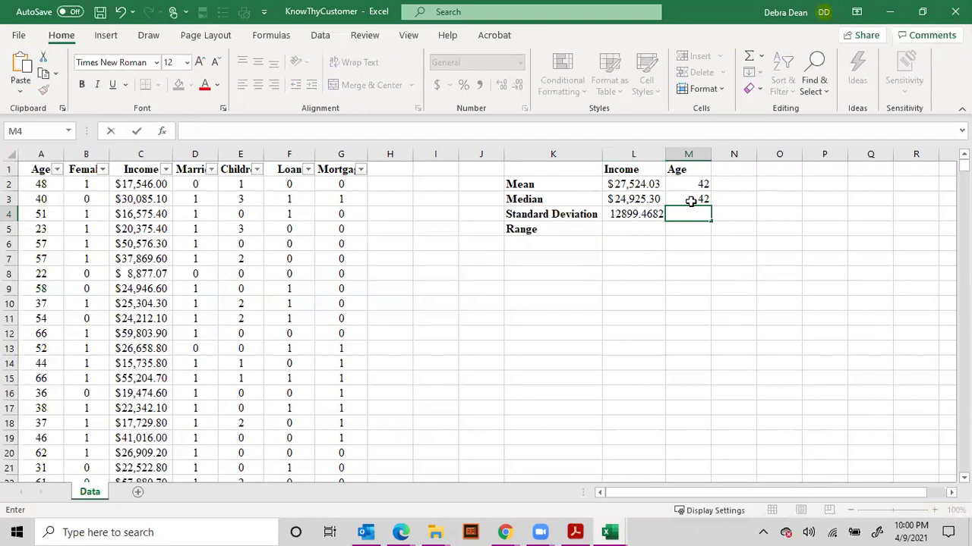
{"action": "type", "text": "="}
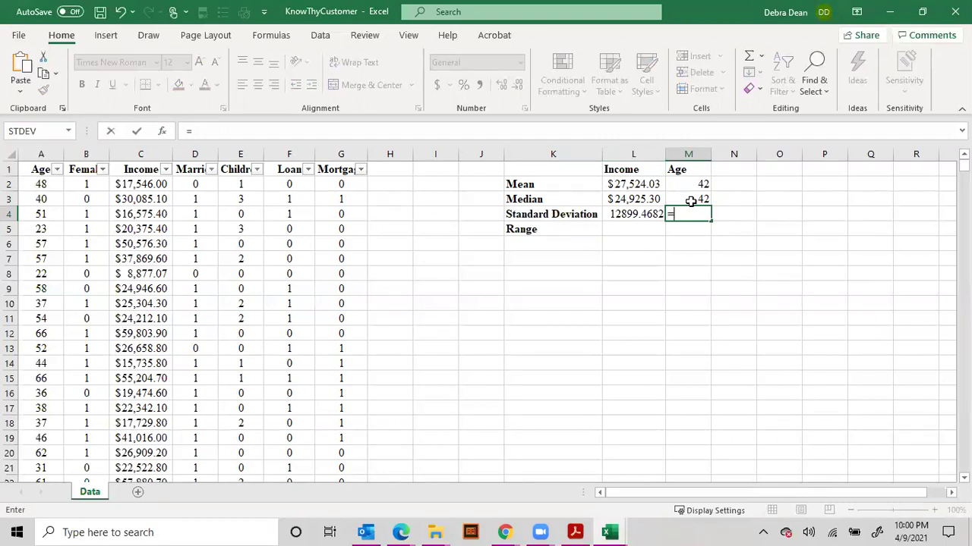
{"action": "type", "text": "stdev"}
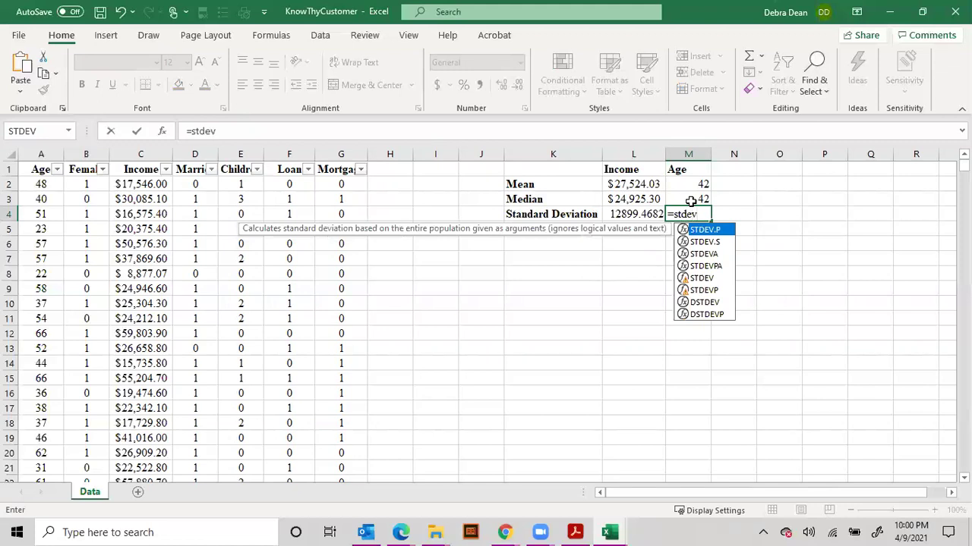
{"action": "type", "text": "("}
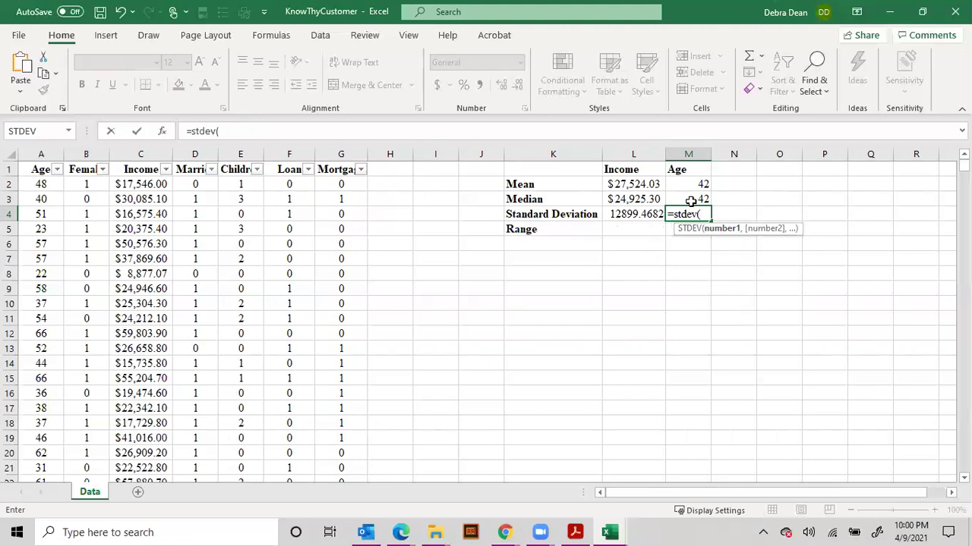
{"action": "left_click", "coordinate": [40, 154]}
{"action": "type", "text": ")"}
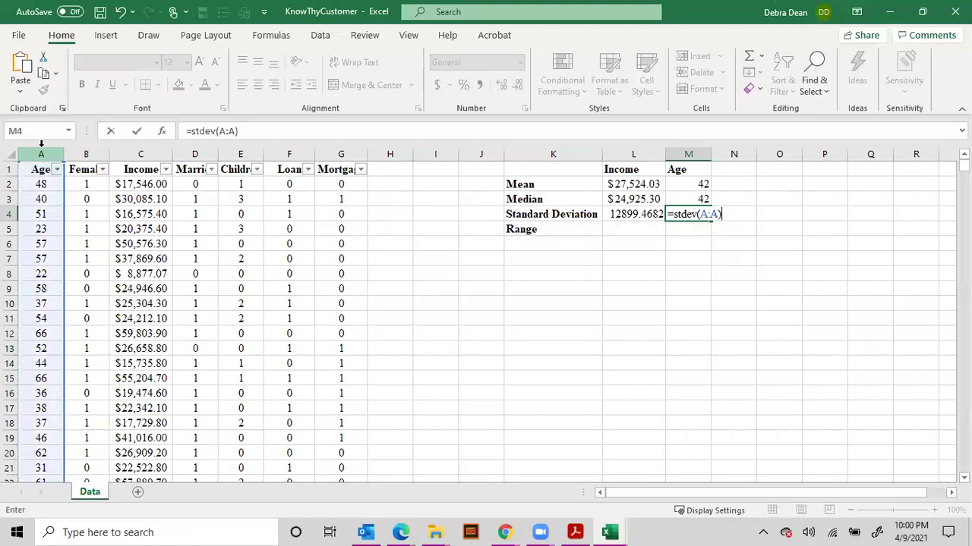
{"action": "key", "text": "Return"}
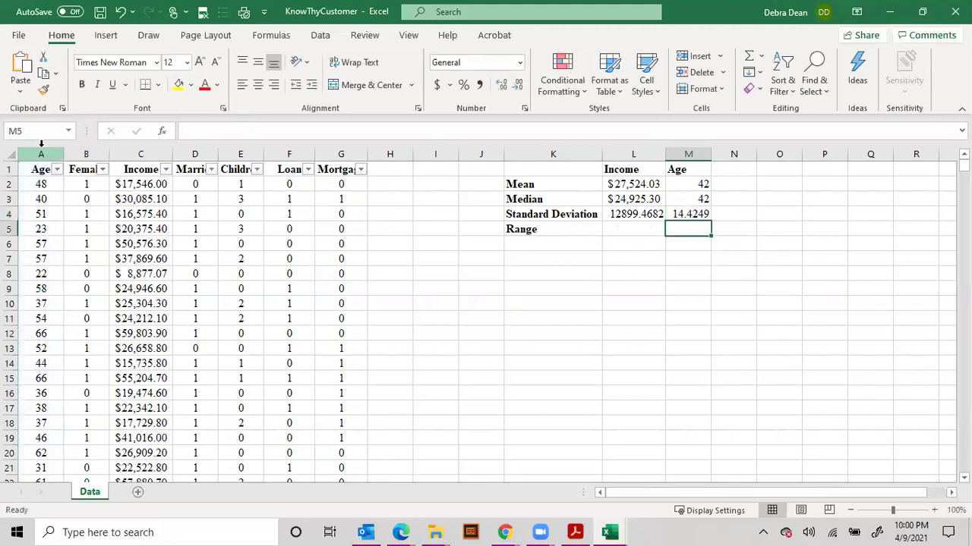
- Format the age standard deviation in M4 with no decimals and the income standard deviation in L4 as dollar Accounting
{"action": "left_click", "coordinate": [686, 214]}
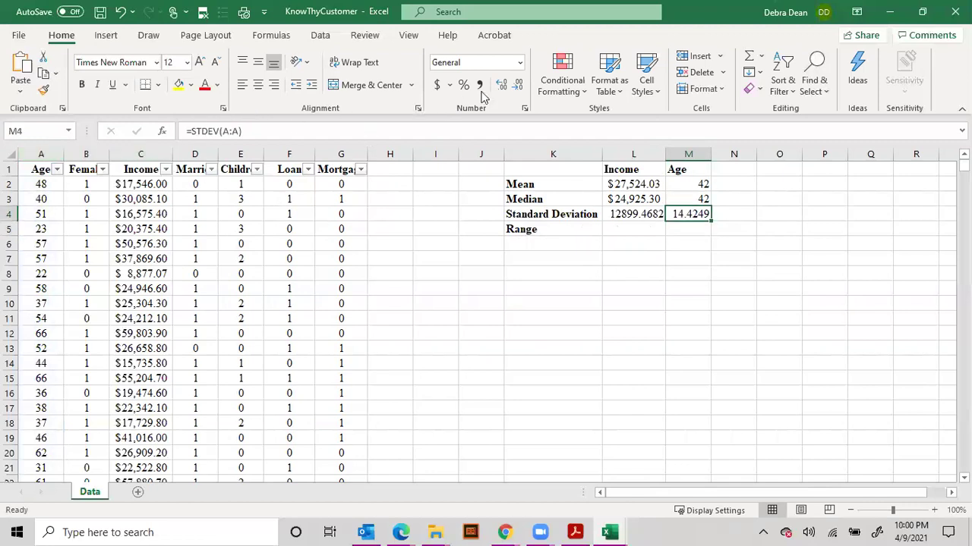
{"action": "left_click", "coordinate": [517, 87]}
{"action": "left_click", "coordinate": [516, 88]}
{"action": "left_click", "coordinate": [516, 87]}
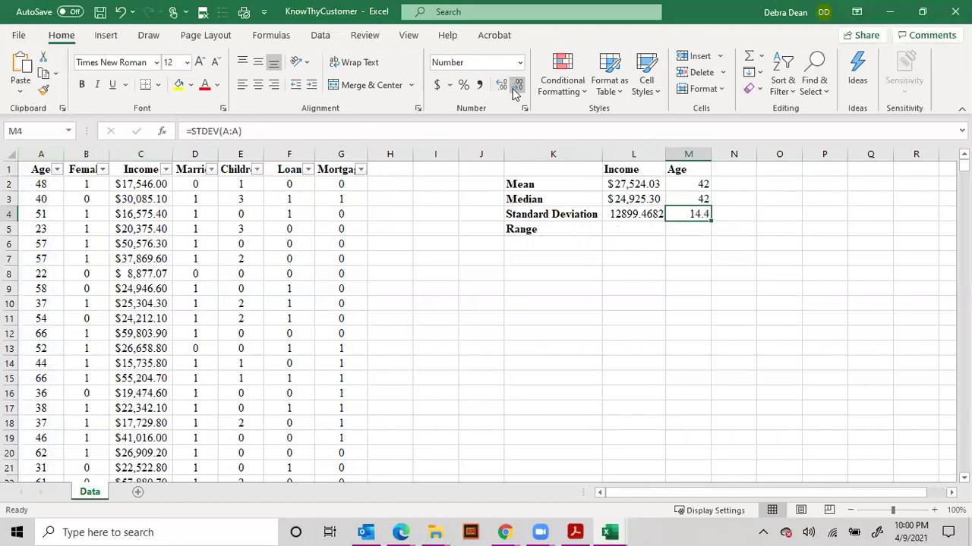
{"action": "left_click", "coordinate": [628, 221]}
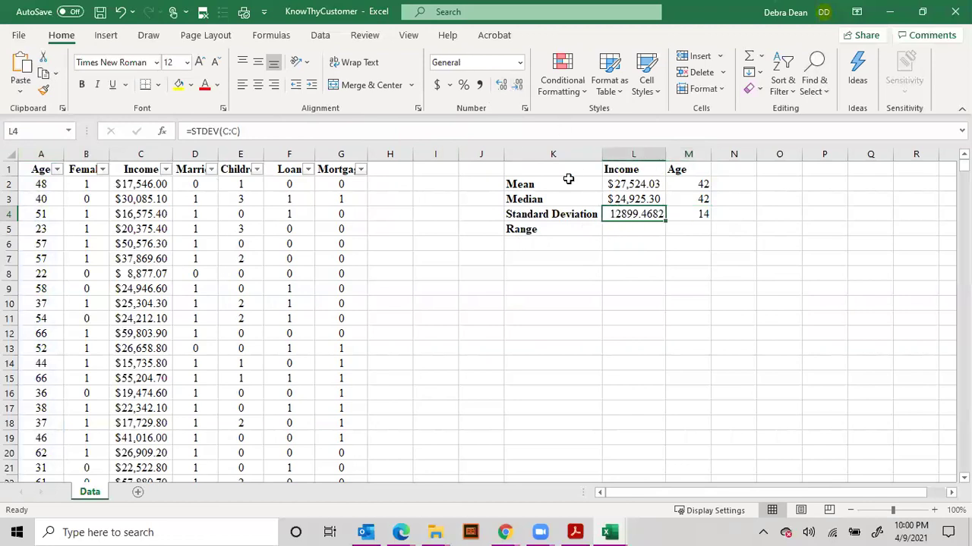
{"action": "left_click", "coordinate": [437, 84]}
{"action": "left_click", "coordinate": [636, 235]}
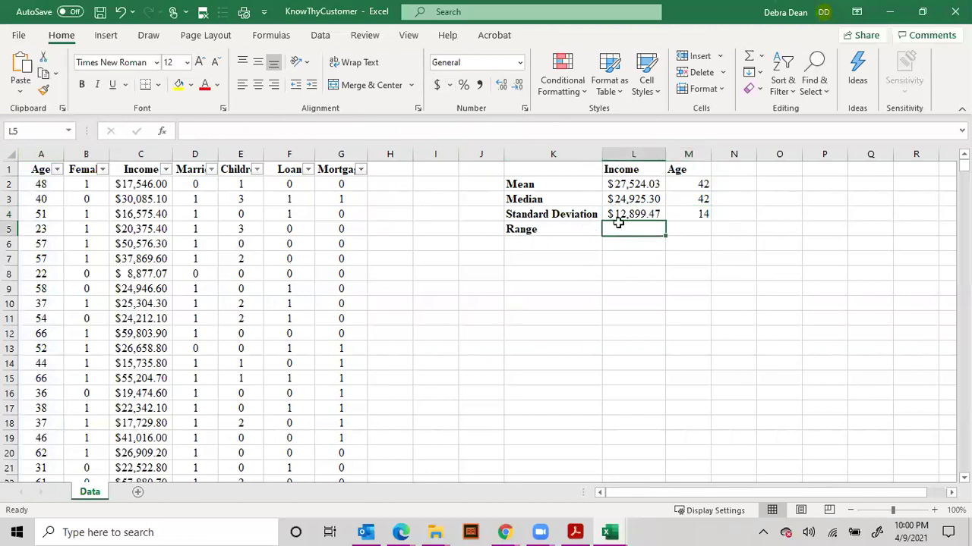
- Add the row labels "Min" in K6 and "Max" in K7 below Range
{"action": "left_click", "coordinate": [533, 244]}
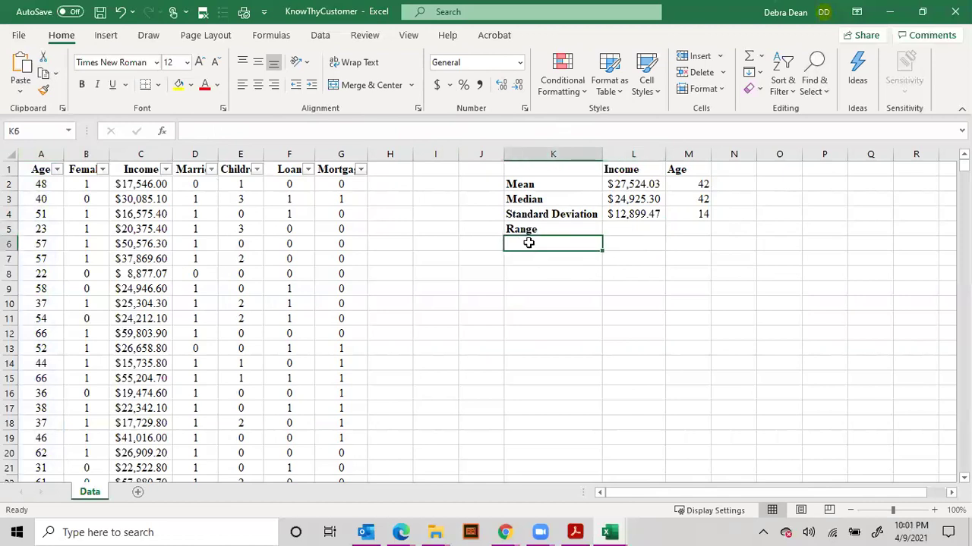
{"action": "type", "text": "Min"}
{"action": "key", "text": "Return"}
{"action": "type", "text": "Max"}
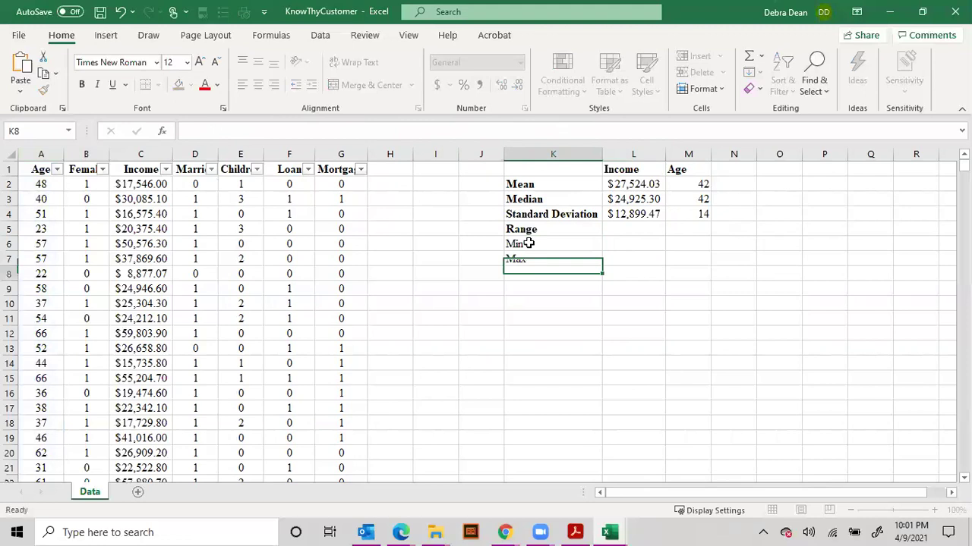
{"action": "key", "text": "ctrl+Return"}
{"action": "left_click", "coordinate": [529, 243]}
{"action": "key", "text": "Tab"}
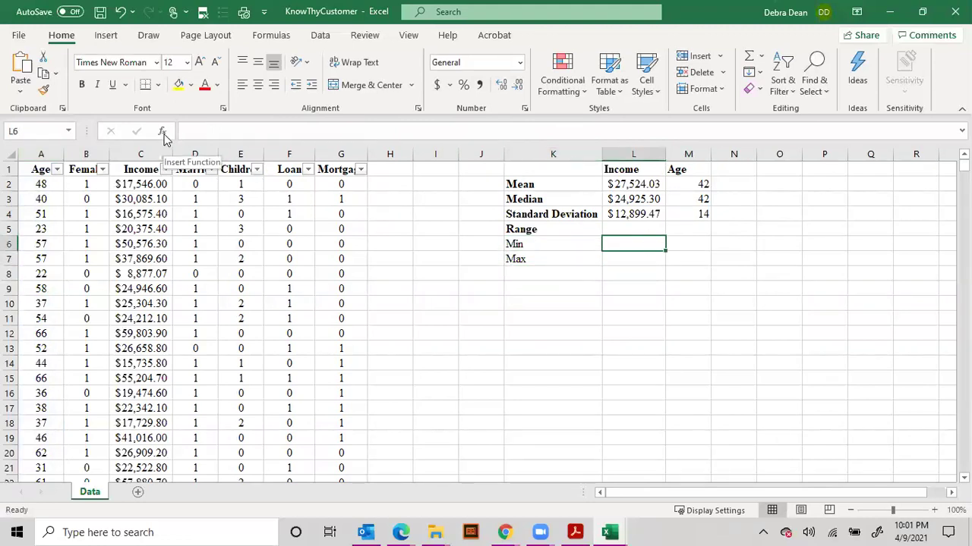
- Examine the smallest and largest ages in the Age column's filter value list, leaving the data unfiltered
{"action": "left_click", "coordinate": [57, 169]}
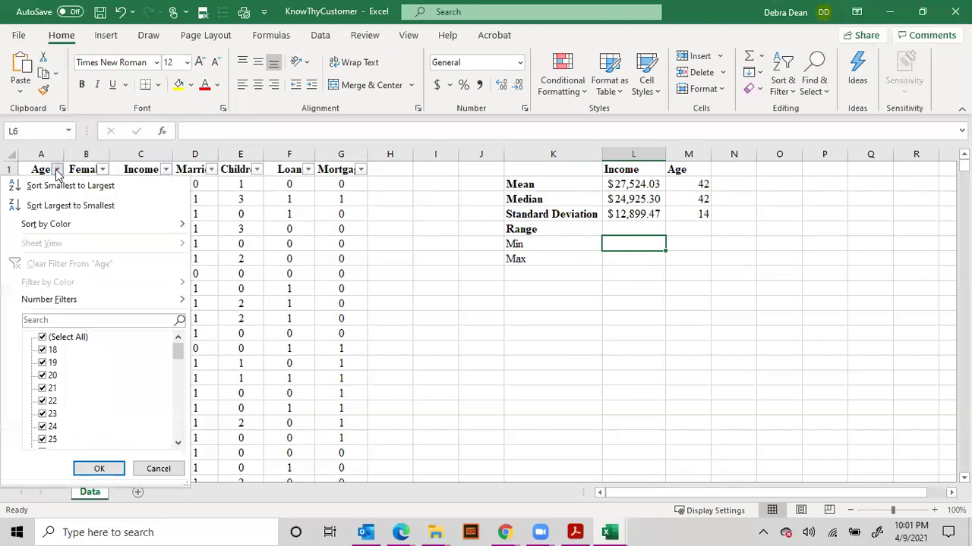
{"action": "left_click_drag", "start_coordinate": [180, 352], "coordinate": [181, 465]}
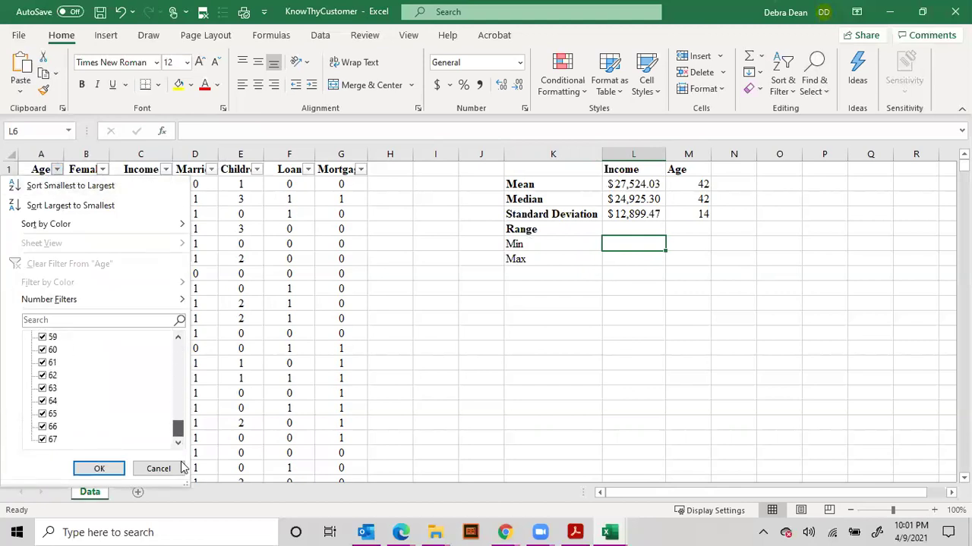
{"action": "left_click", "coordinate": [687, 231]}
{"action": "left_click", "coordinate": [687, 230]}
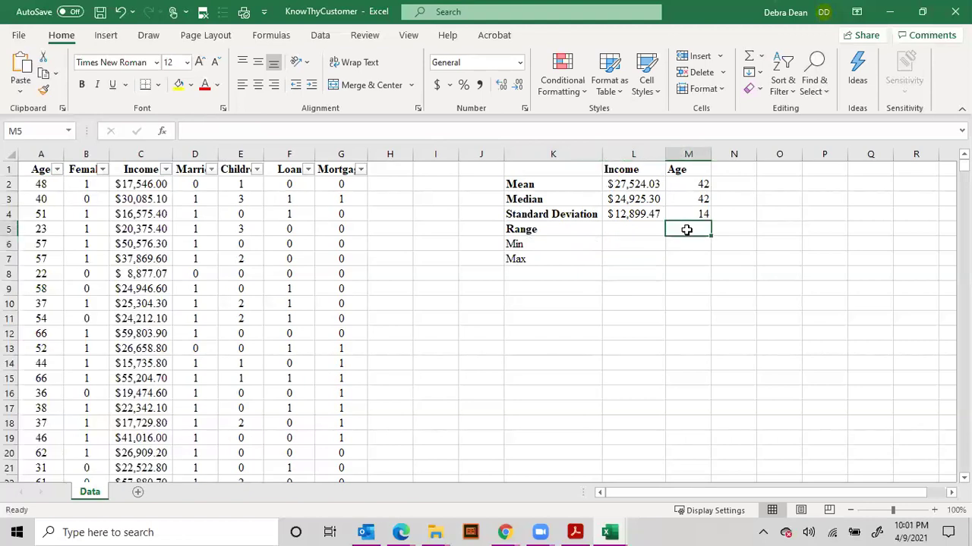
- Calculate the minimum income in L6 by searching for "min" and inserting MIN over the whole of column C
{"action": "left_click", "coordinate": [621, 246]}
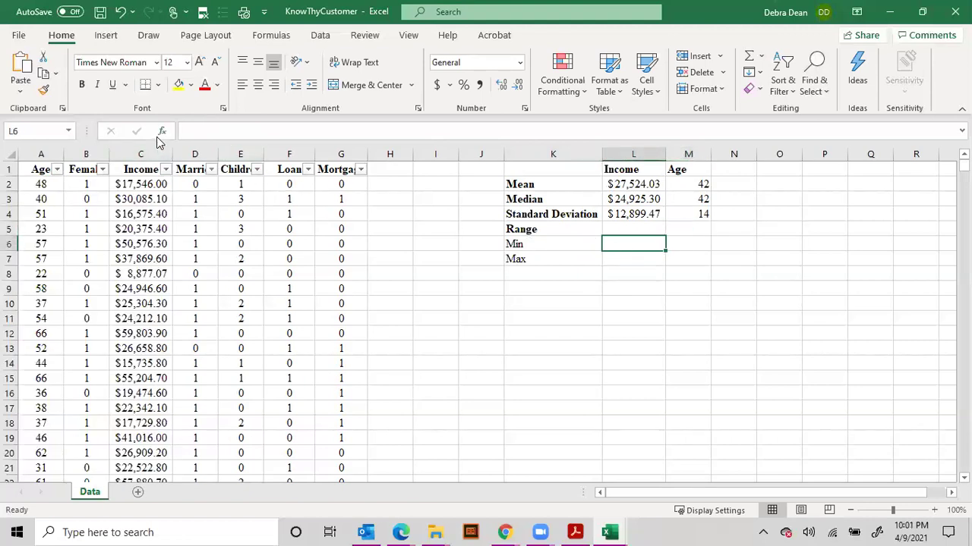
{"action": "left_click", "coordinate": [162, 133]}
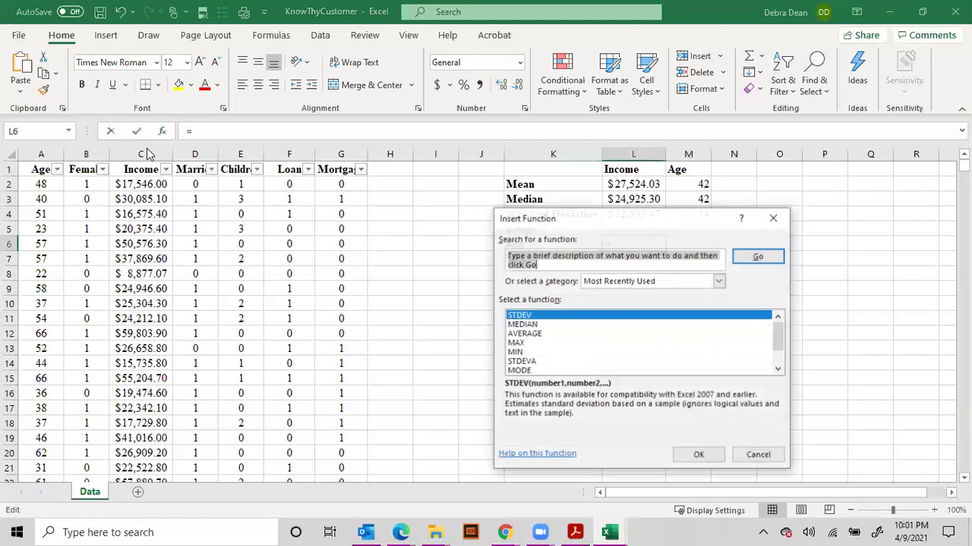
{"action": "type", "text": "min"}
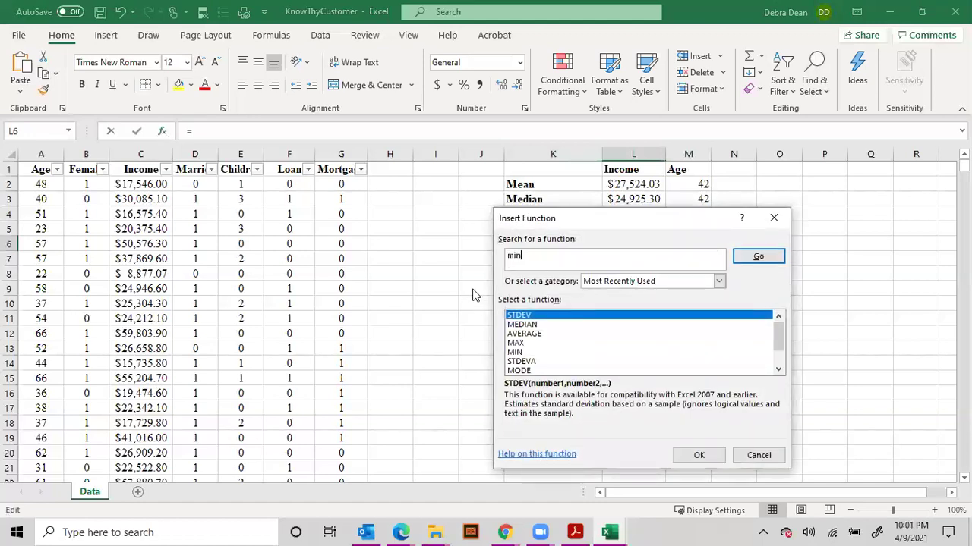
{"action": "key", "text": "Return"}
{"action": "double_click", "coordinate": [531, 318]}
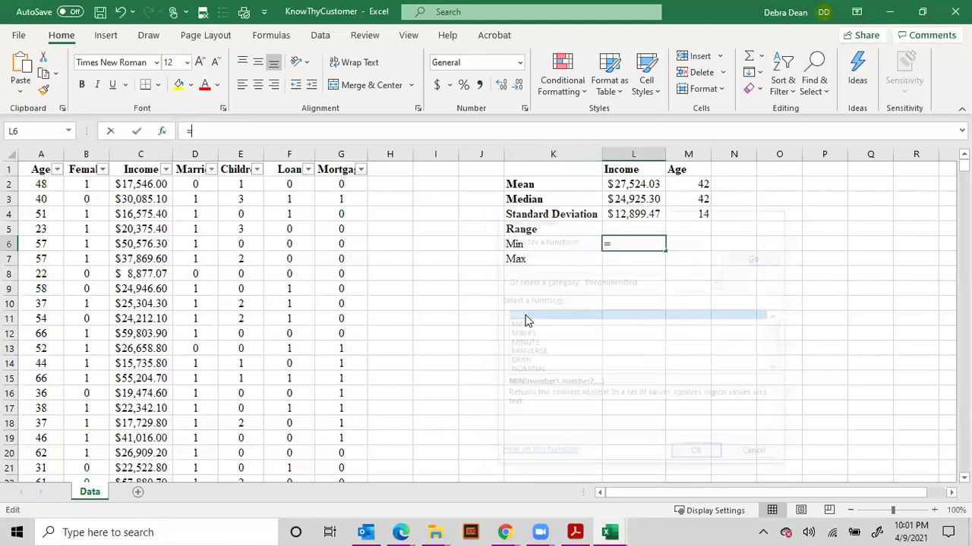
{"action": "left_click", "coordinate": [144, 154]}
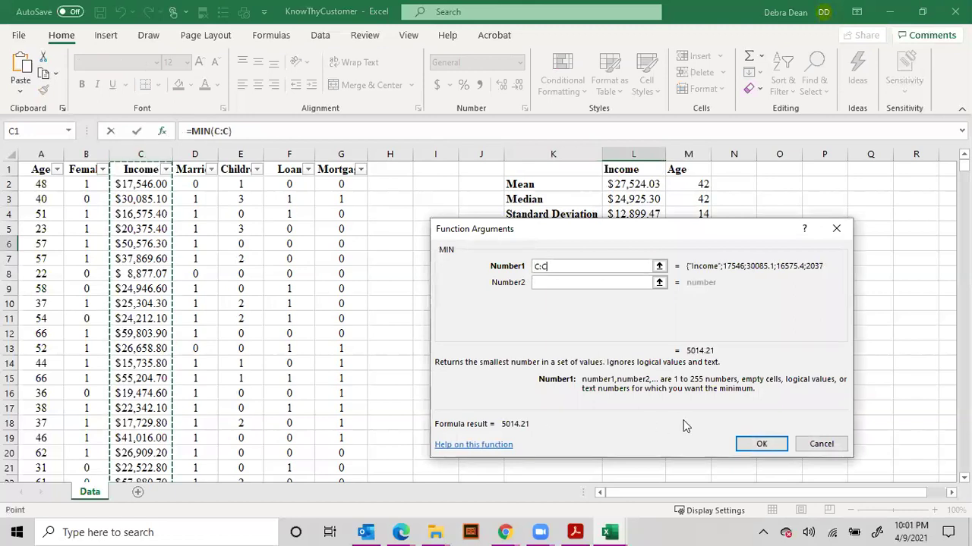
{"action": "left_click", "coordinate": [761, 444]}
- Calculate the minimum age in M6 by searching for "min" and inserting MIN over the whole of column A
{"action": "left_click", "coordinate": [675, 248]}
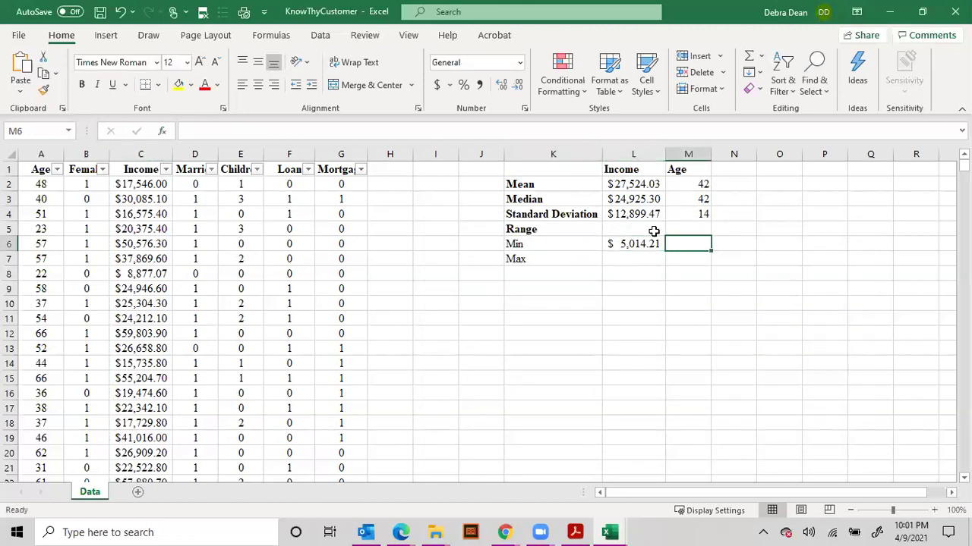
{"action": "left_click", "coordinate": [162, 132]}
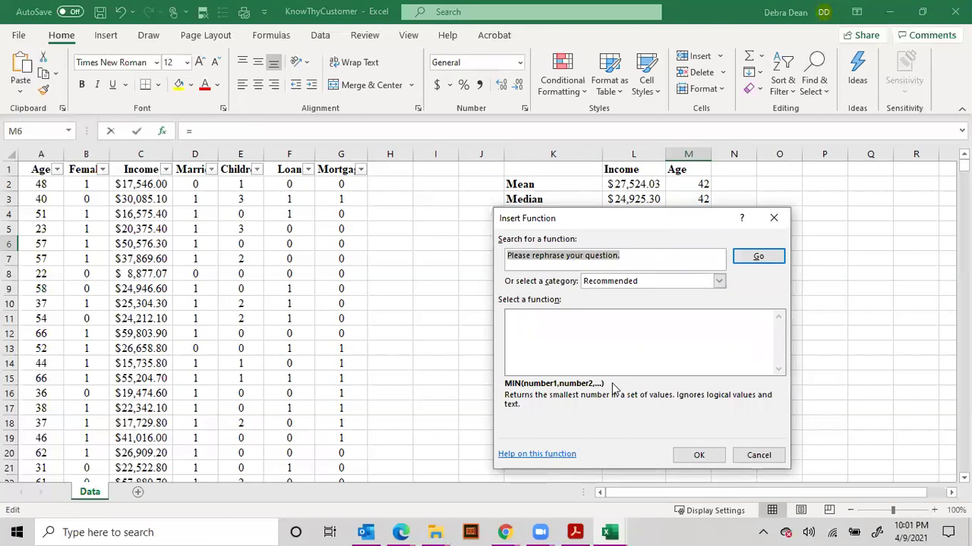
{"action": "type", "text": "min"}
{"action": "key", "text": "Return"}
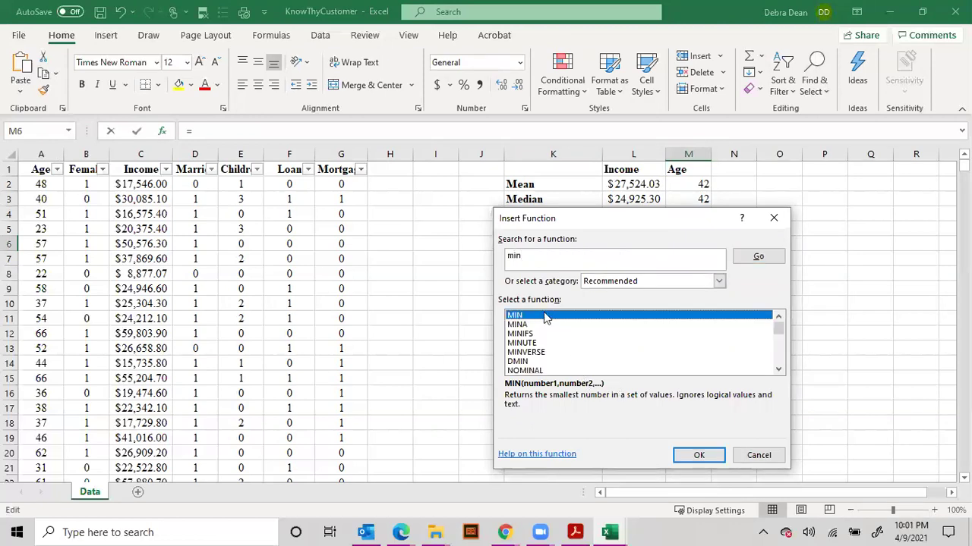
{"action": "left_click", "coordinate": [714, 453]}
{"action": "type", "text": "A:A"}
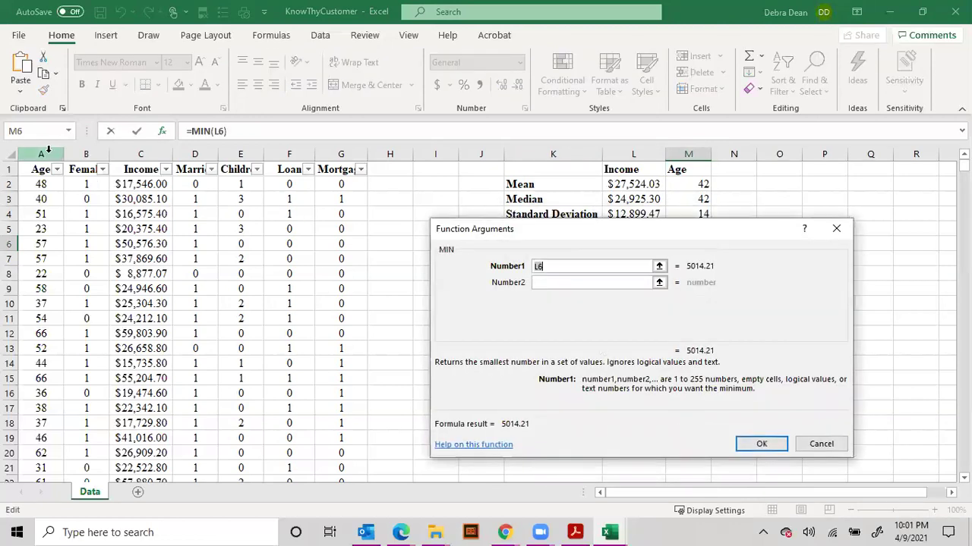
{"action": "left_click", "coordinate": [762, 444]}
- Calculate the maximum income in L7 by searching for "max" and inserting MAX over the whole of column C
{"action": "left_click", "coordinate": [621, 260]}
{"action": "left_click", "coordinate": [161, 131]}
{"action": "type", "text": "max"}
{"action": "key", "text": "Return"}
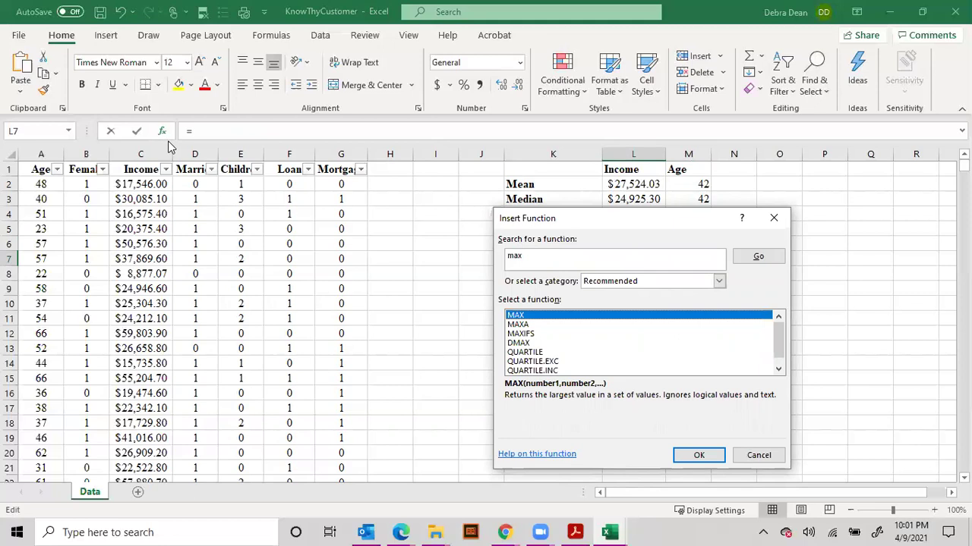
{"action": "double_click", "coordinate": [558, 320]}
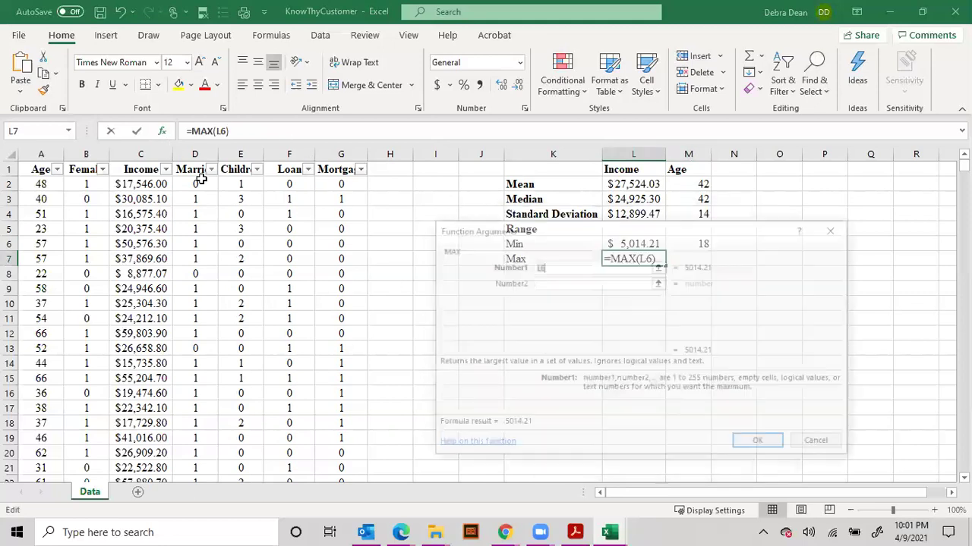
{"action": "left_click", "coordinate": [132, 154]}
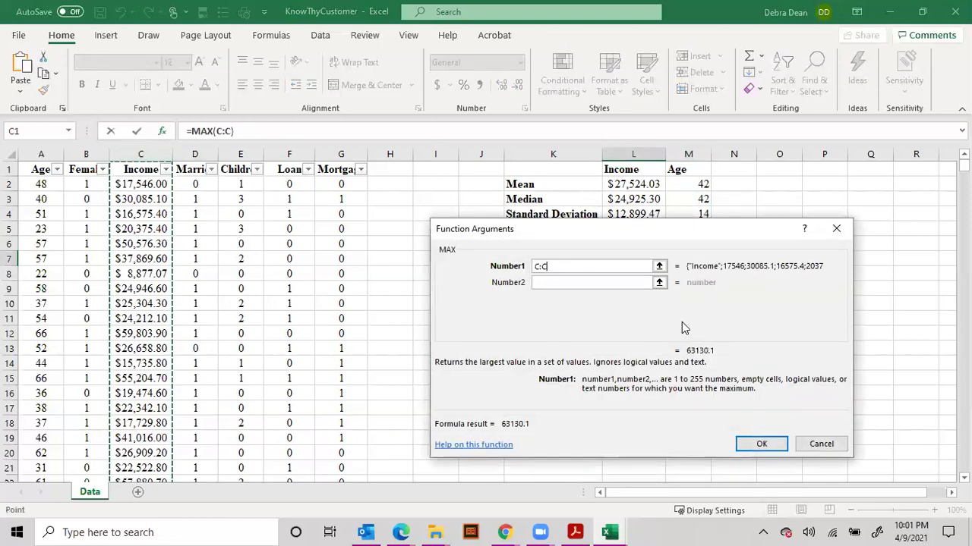
{"action": "left_click", "coordinate": [761, 444]}
- Calculate the maximum age in M7 by searching for "max" and inserting MAX over the whole of column A
{"action": "left_click", "coordinate": [686, 260]}
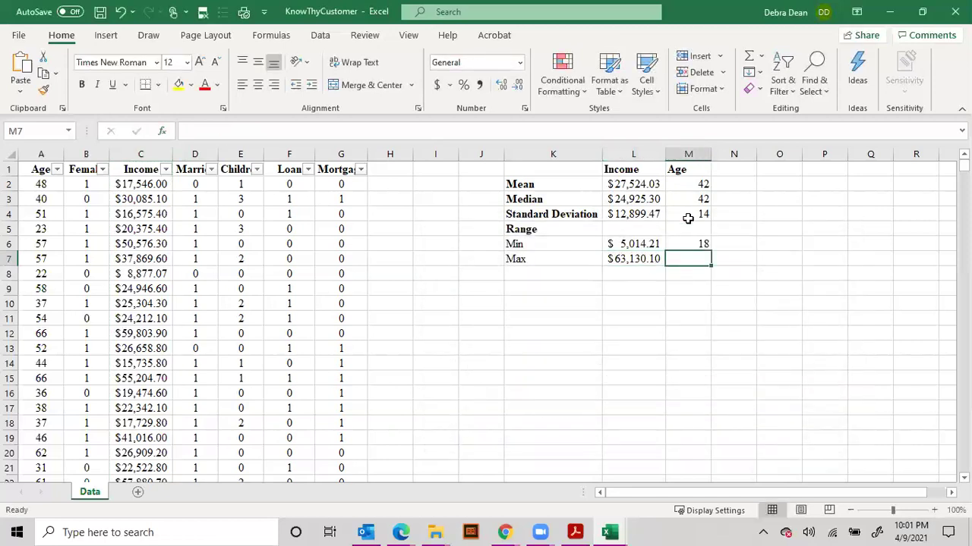
{"action": "left_click", "coordinate": [162, 132]}
{"action": "type", "text": "max"}
{"action": "key", "text": "Return"}
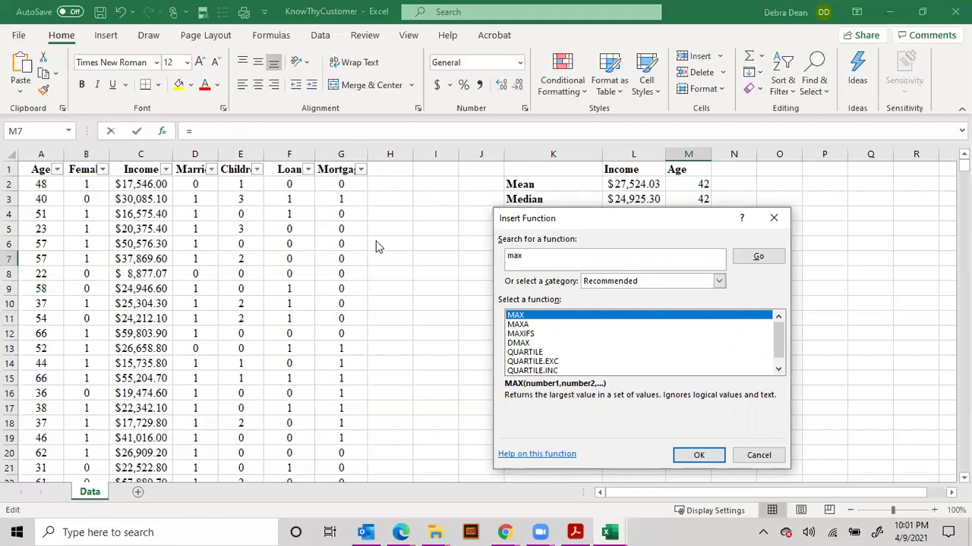
{"action": "double_click", "coordinate": [517, 318]}
{"action": "left_click", "coordinate": [41, 154]}
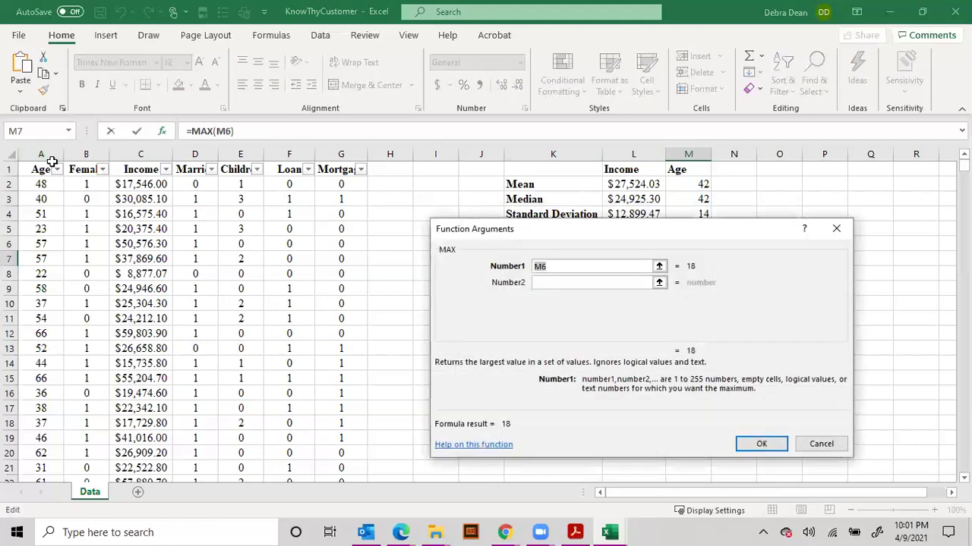
{"action": "left_click", "coordinate": [756, 444]}
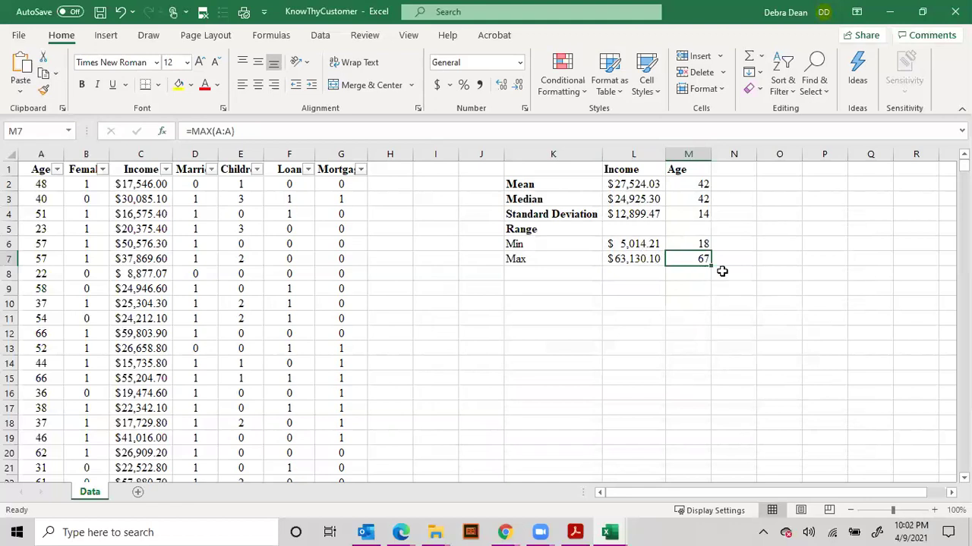
- Enter the age range as 18-67 in M5
{"action": "left_click", "coordinate": [689, 228]}
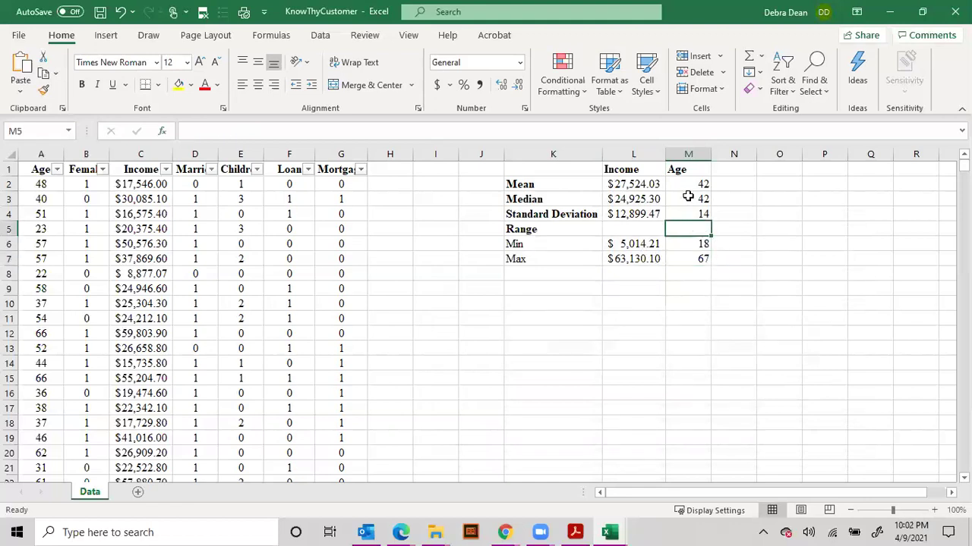
{"action": "type", "text": "18-67"}
{"action": "key", "text": "Left"}
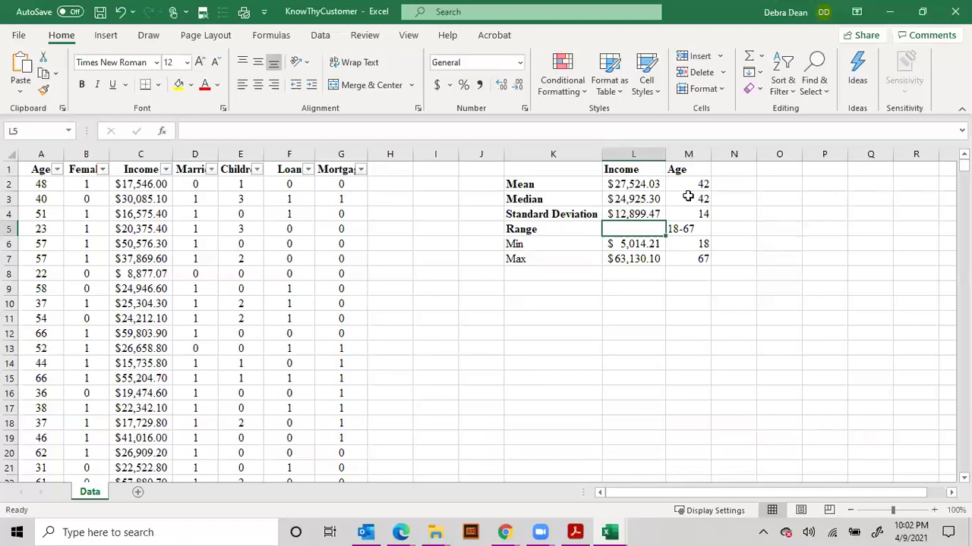
- Enter the income range as $5014.21 - $63,130.10 in L5 and autofit column L to its contents
{"action": "type", "text": "$5014.21"}
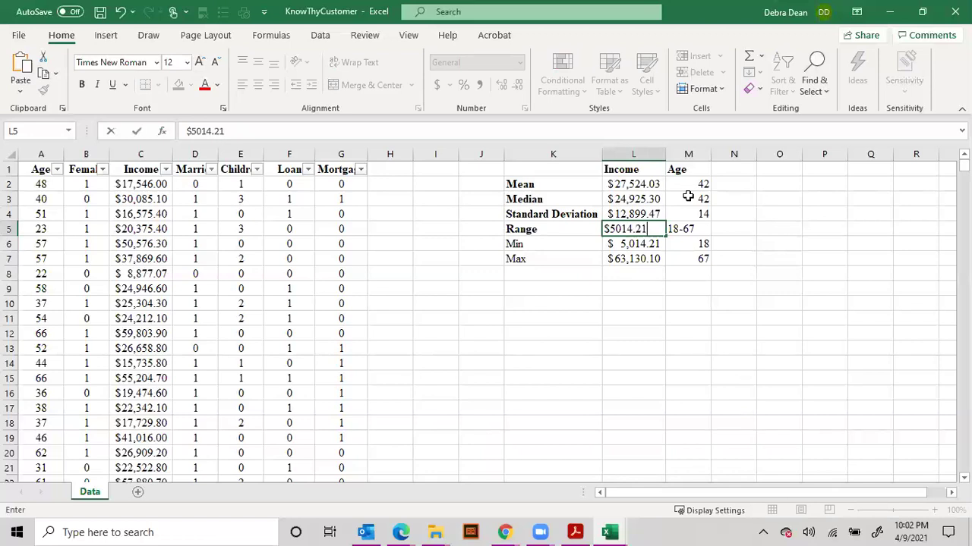
{"action": "type", "text": " - %"}
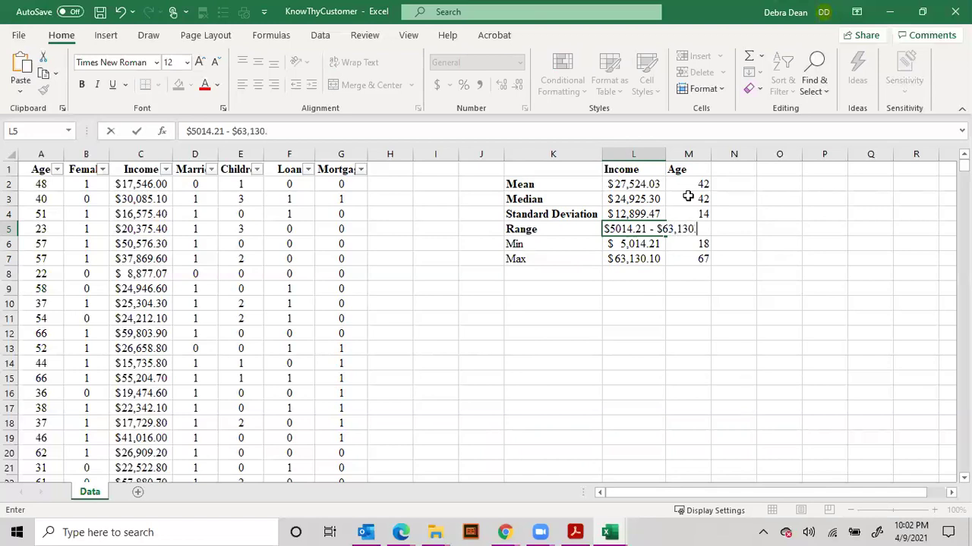
{"action": "type", "text": "1"}
{"action": "key", "text": "Return"}
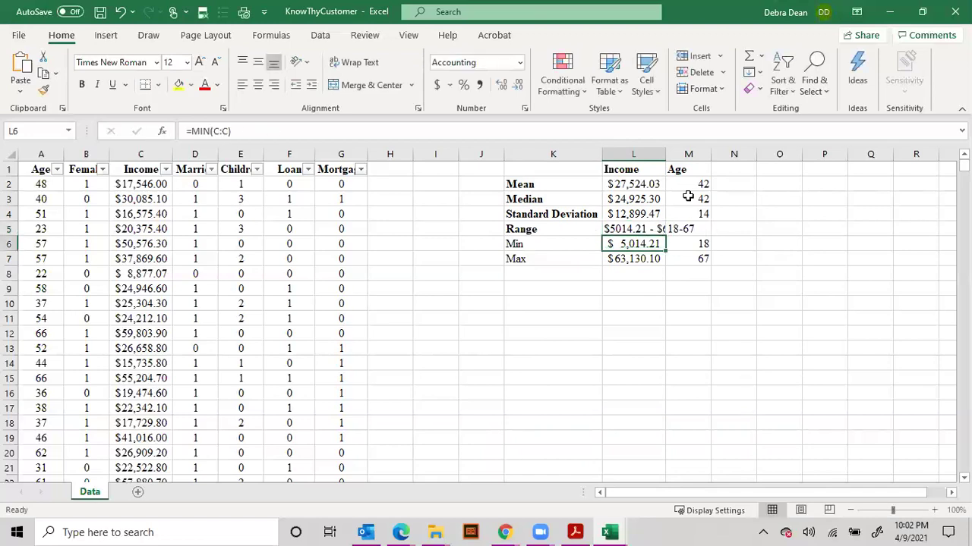
{"action": "double_click", "coordinate": [666, 154]}
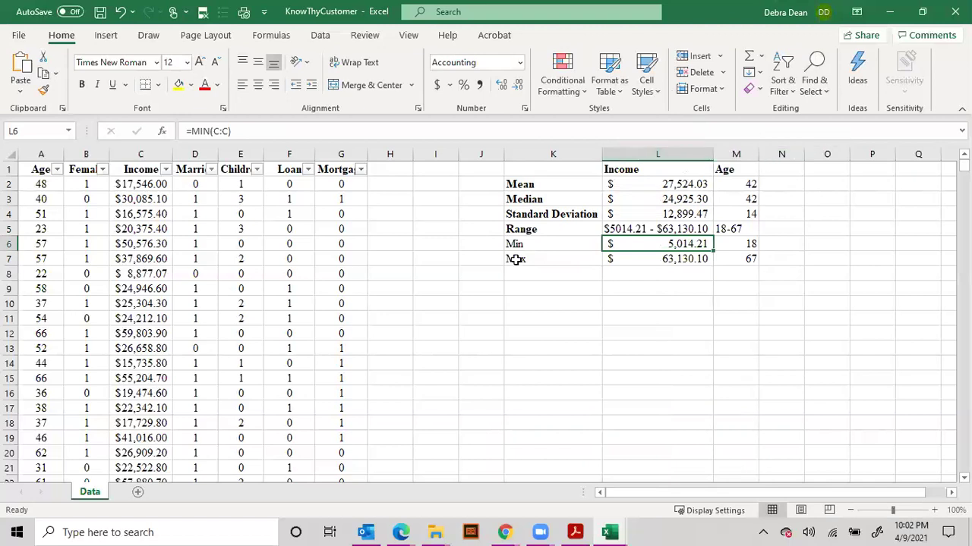
- Make the Min and Max labels in K6:K7 bold
{"action": "left_click_drag", "start_coordinate": [528, 244], "coordinate": [519, 258]}
{"action": "left_click", "coordinate": [85, 85]}
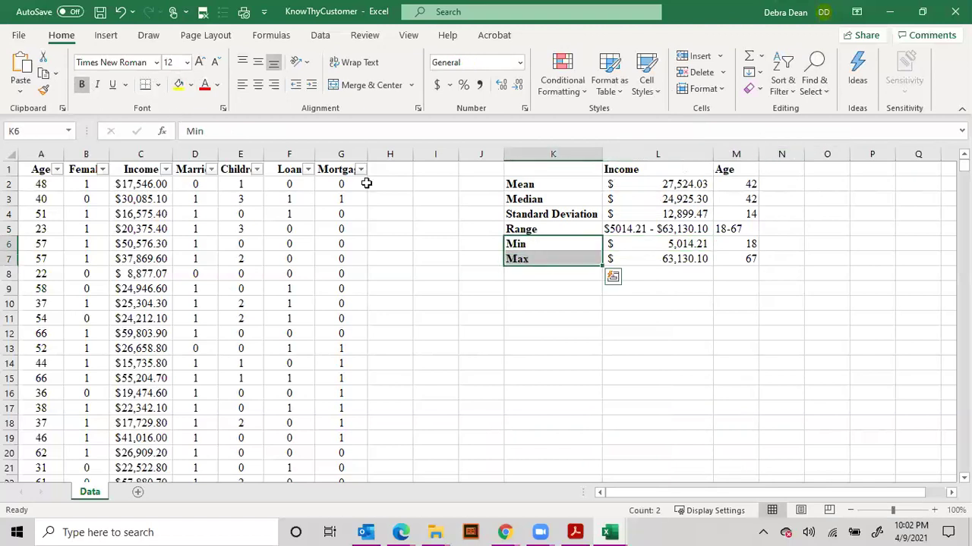
{"action": "left_click", "coordinate": [683, 276]}
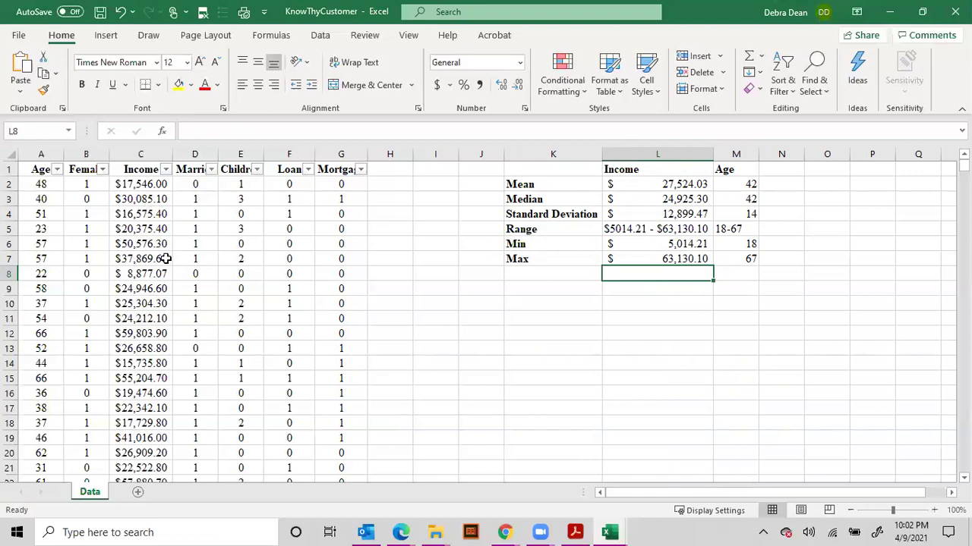
- Insert the recommended histogram chart for the whole Income column
{"action": "left_click", "coordinate": [129, 185]}
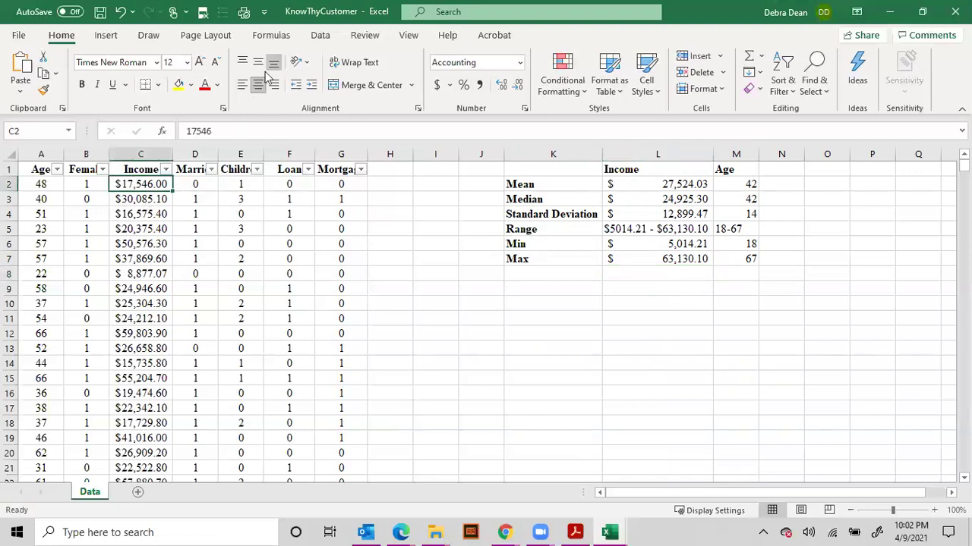
{"action": "left_click", "coordinate": [131, 156]}
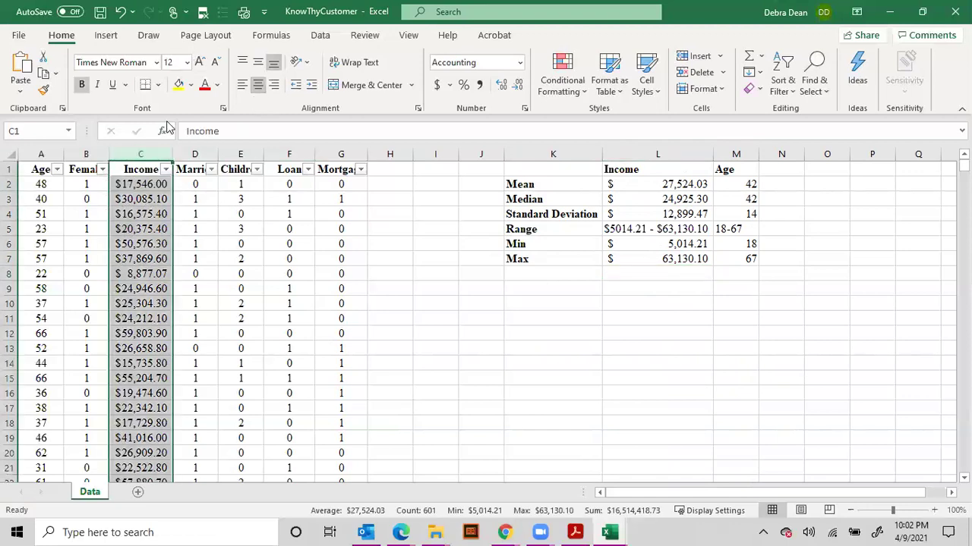
{"action": "left_click", "coordinate": [106, 35]}
{"action": "left_click", "coordinate": [339, 80]}
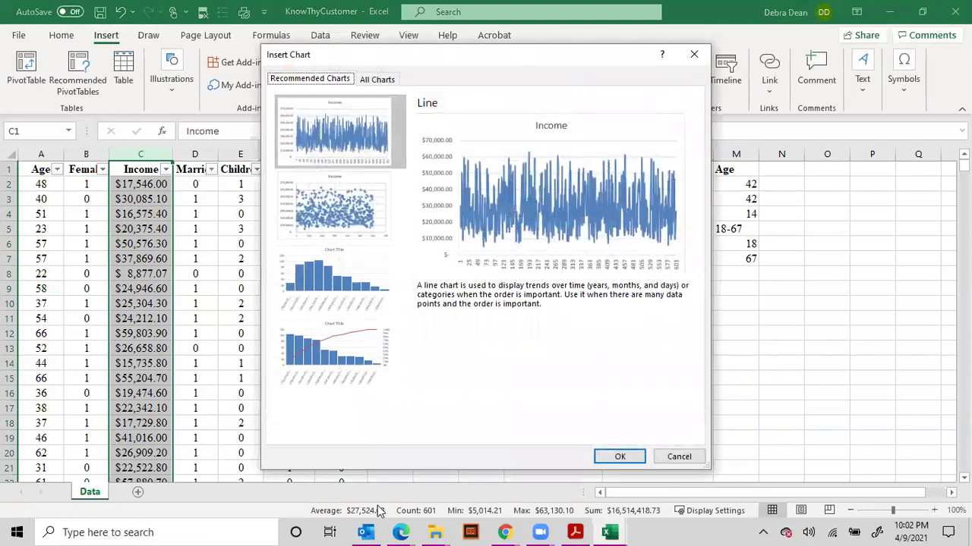
{"action": "left_click", "coordinate": [317, 282]}
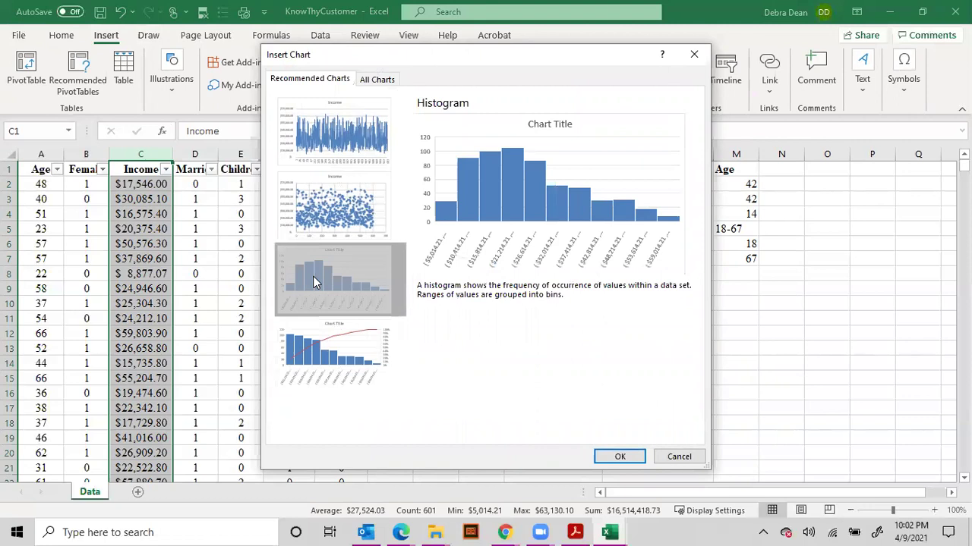
{"action": "left_click", "coordinate": [624, 458]}
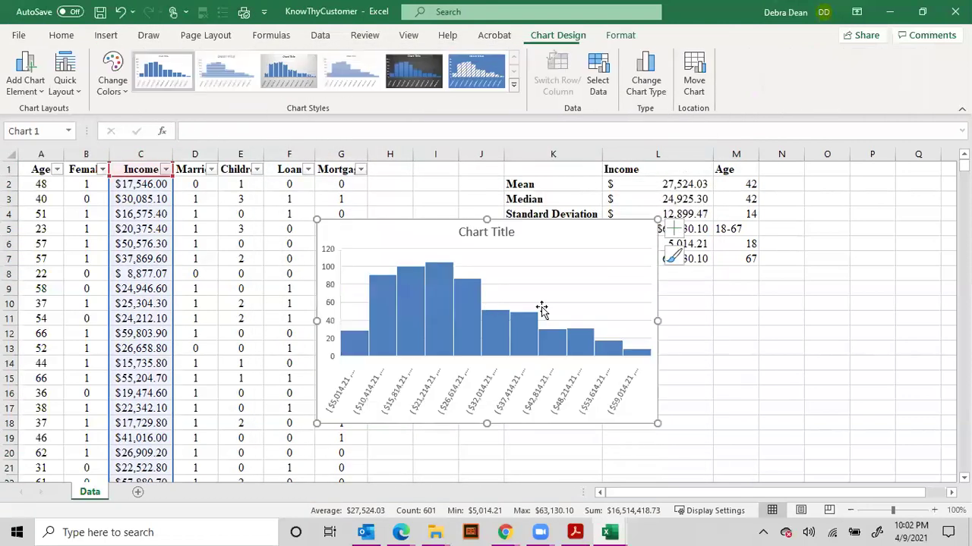
- Place the histogram just below the summary statistics and title it "Income"
{"action": "left_click_drag", "start_coordinate": [535, 242], "coordinate": [651, 282]}
{"action": "left_click", "coordinate": [651, 282]}
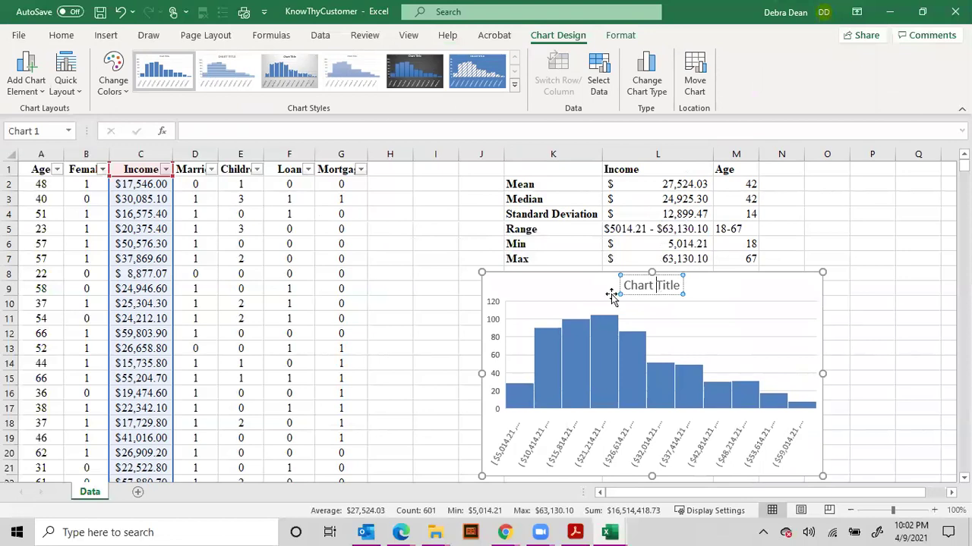
{"action": "key", "text": "ctrl+a"}
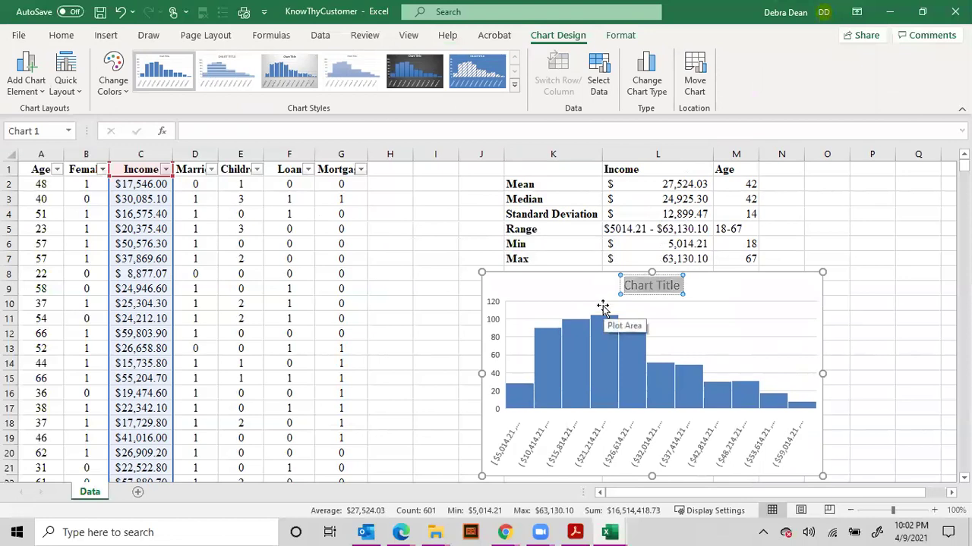
{"action": "type", "text": "Income"}
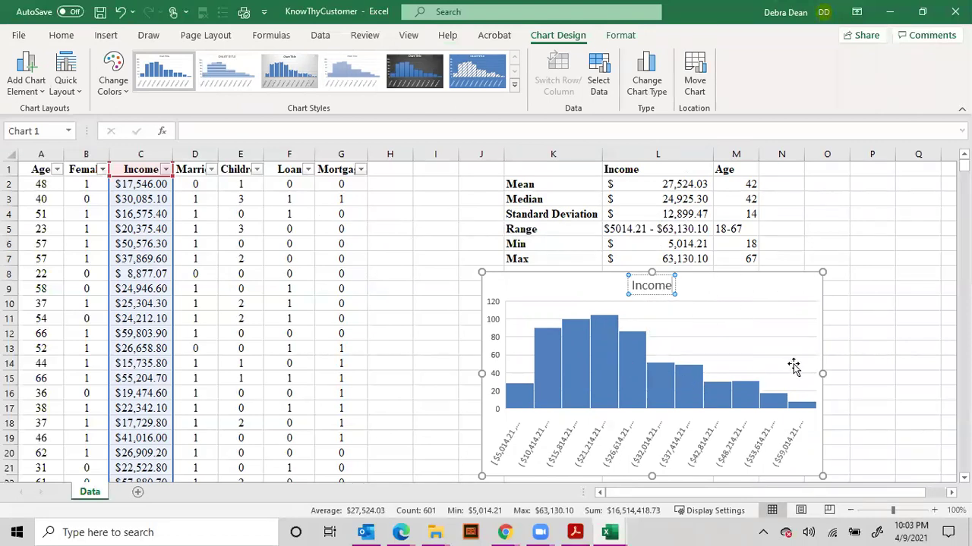
{"action": "left_click", "coordinate": [892, 350]}
{"action": "left_click_drag", "start_coordinate": [733, 291], "coordinate": [751, 291]}
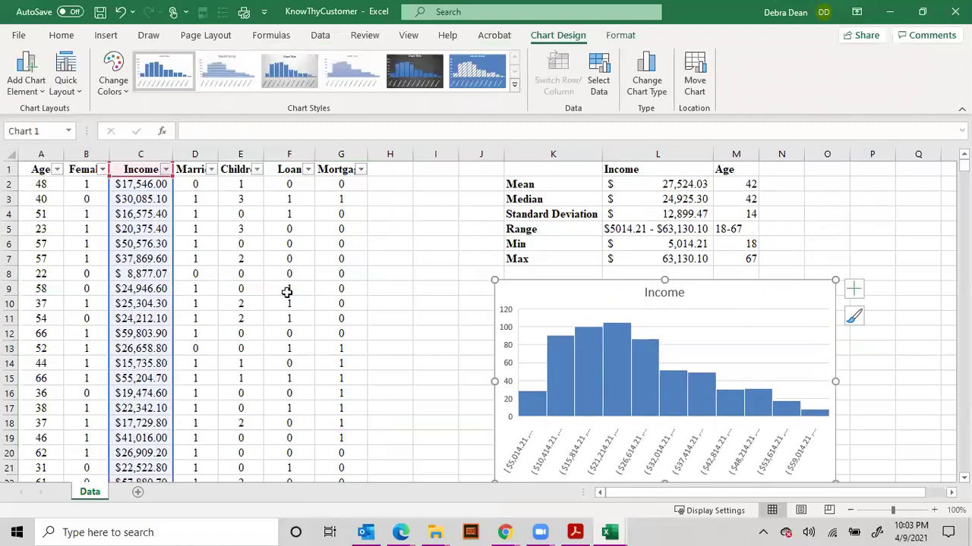
- Examine the values in the Income column down to its last row and return to the start of the sheet
{"action": "left_click", "coordinate": [402, 272]}
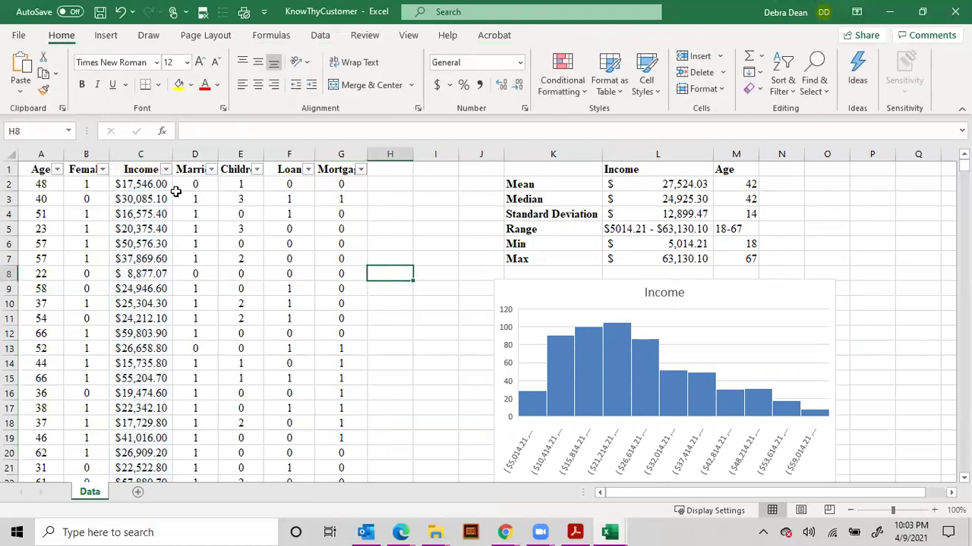
{"action": "left_click", "coordinate": [146, 245]}
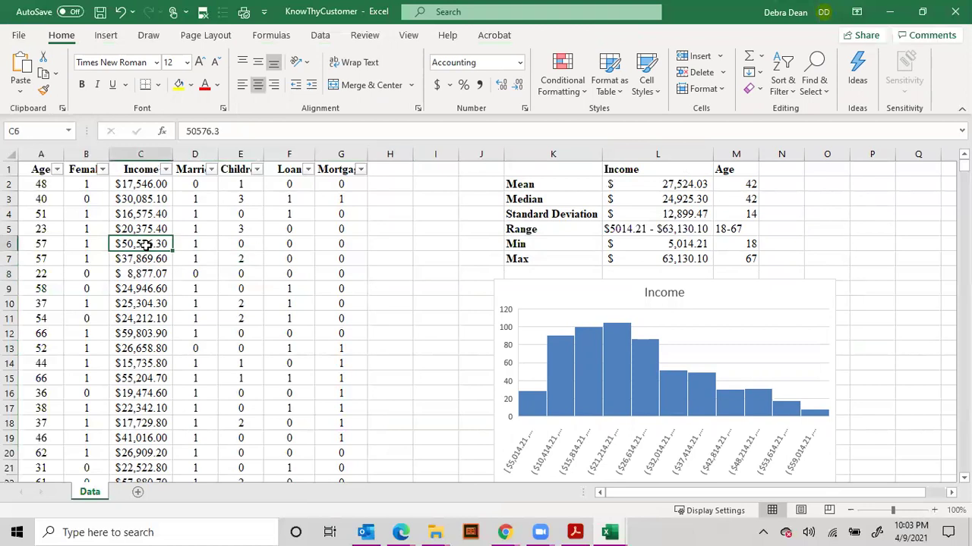
{"action": "scroll", "coordinate": [146, 245], "scroll_direction": "down", "scroll_amount": 17}
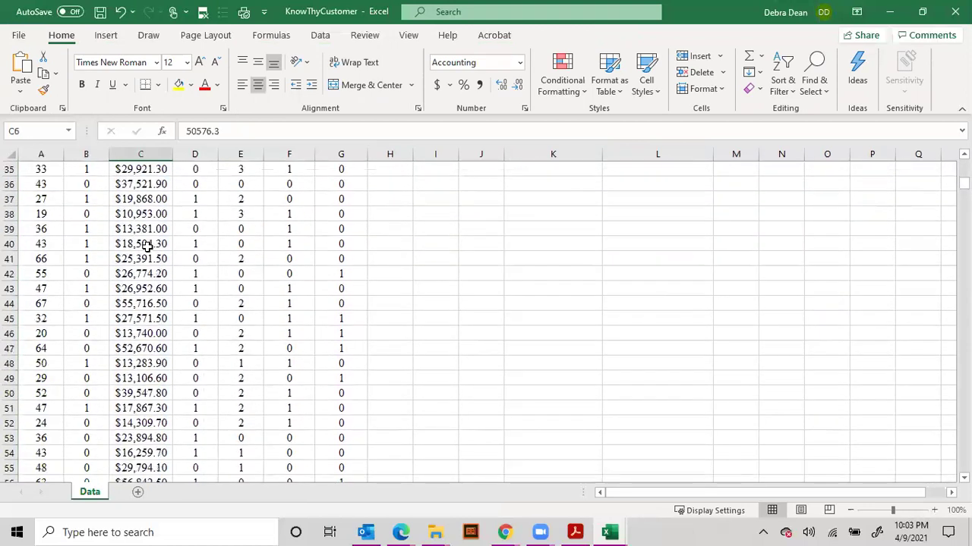
{"action": "scroll", "coordinate": [145, 245], "scroll_direction": "down", "scroll_amount": 17}
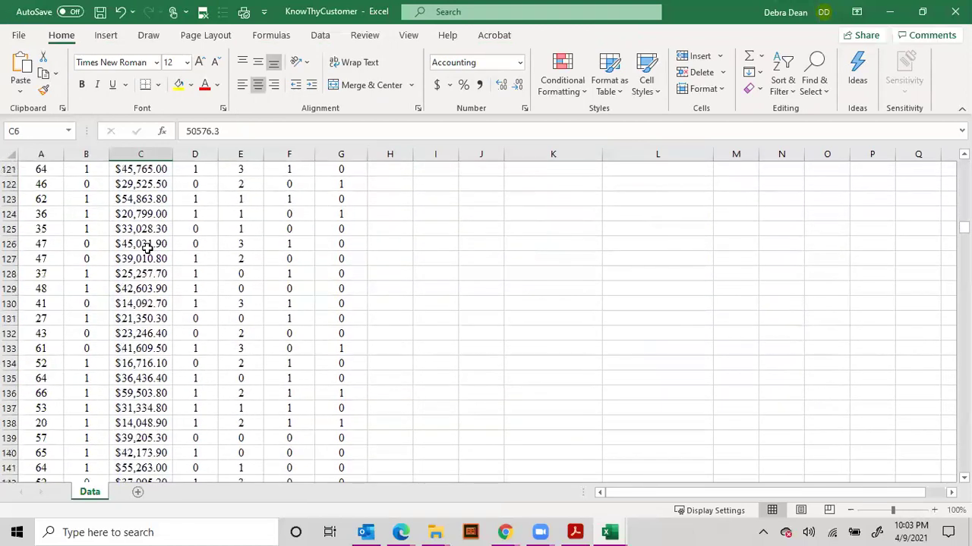
{"action": "scroll", "coordinate": [145, 245], "scroll_direction": "up", "scroll_amount": 20}
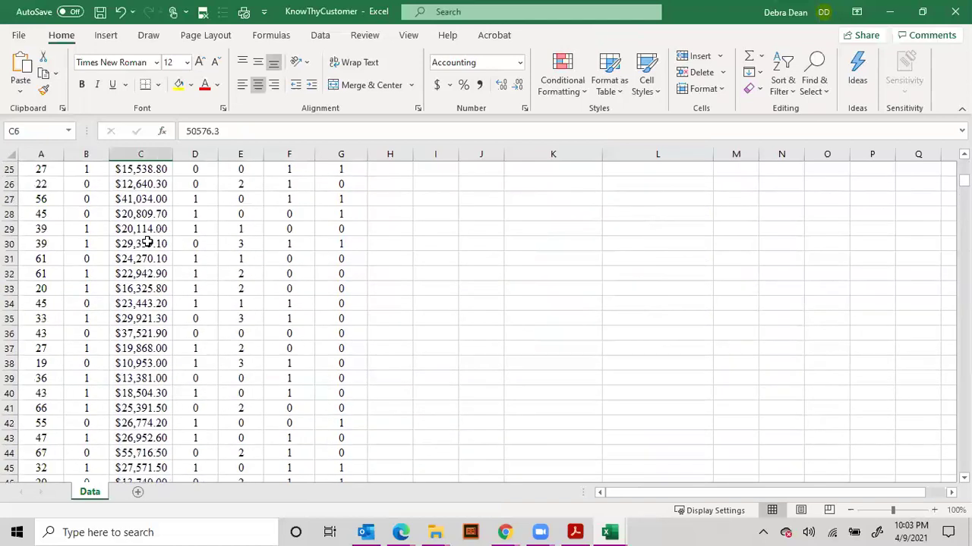
{"action": "left_click", "coordinate": [143, 190]}
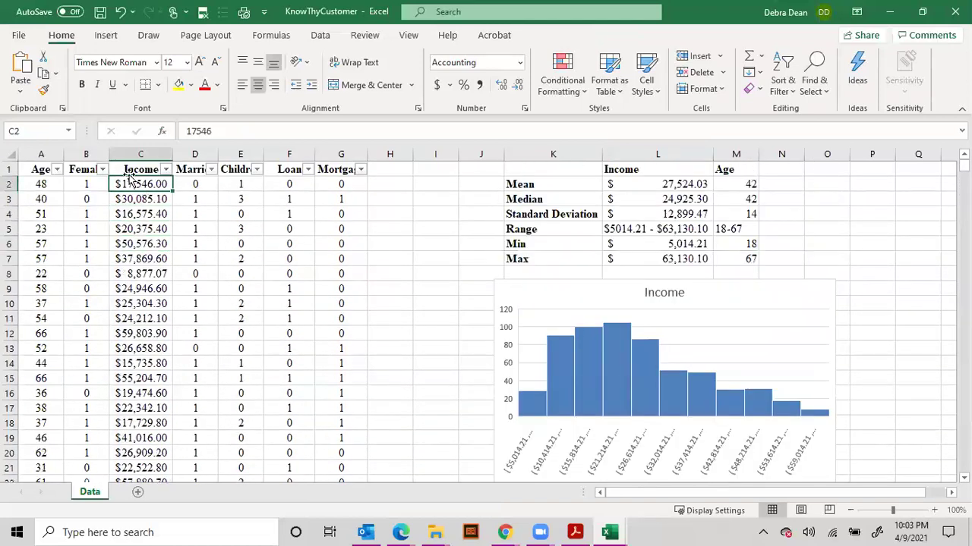
{"action": "key", "text": "ctrl+Down"}
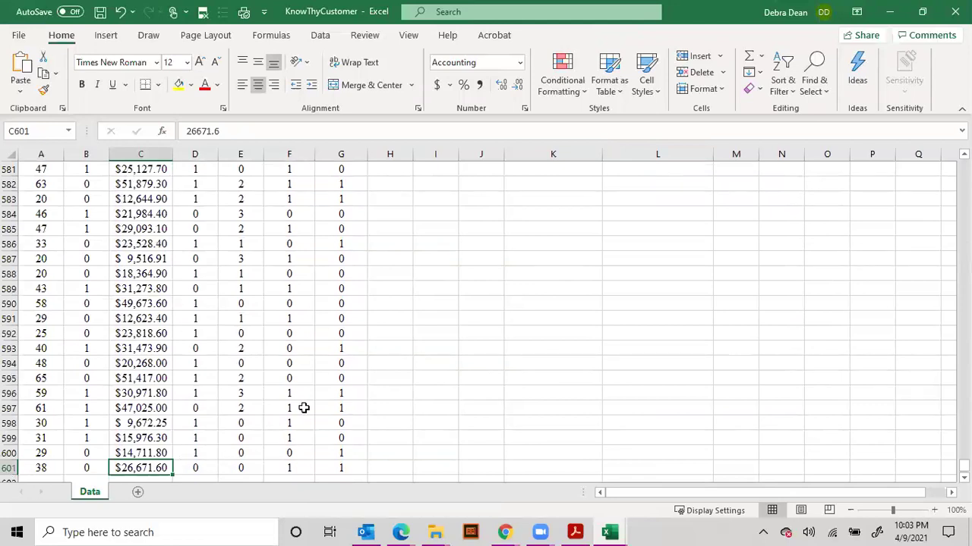
{"action": "key", "text": "ctrl+Home"}
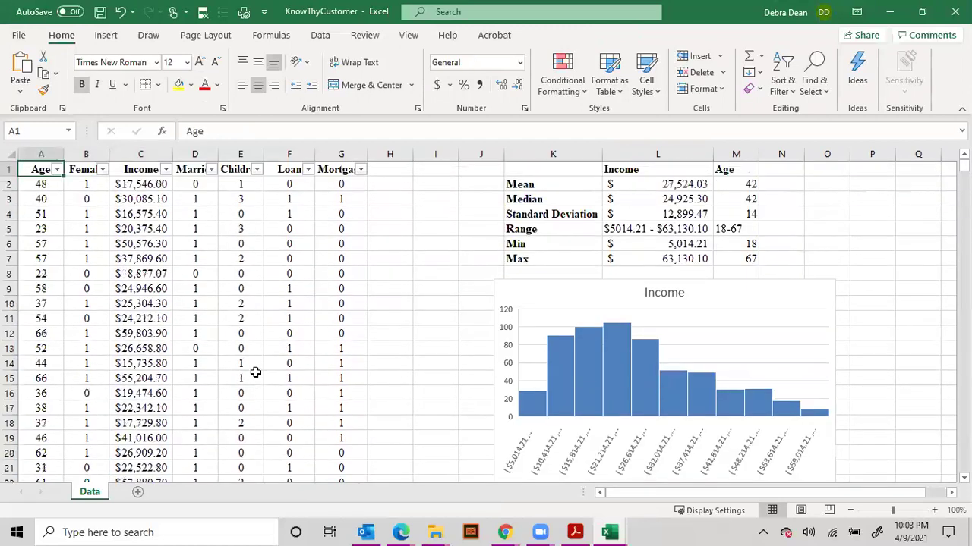
- Create a PivotTable on a new worksheet from the customer data range A1:G601
{"action": "left_click", "coordinate": [146, 266]}
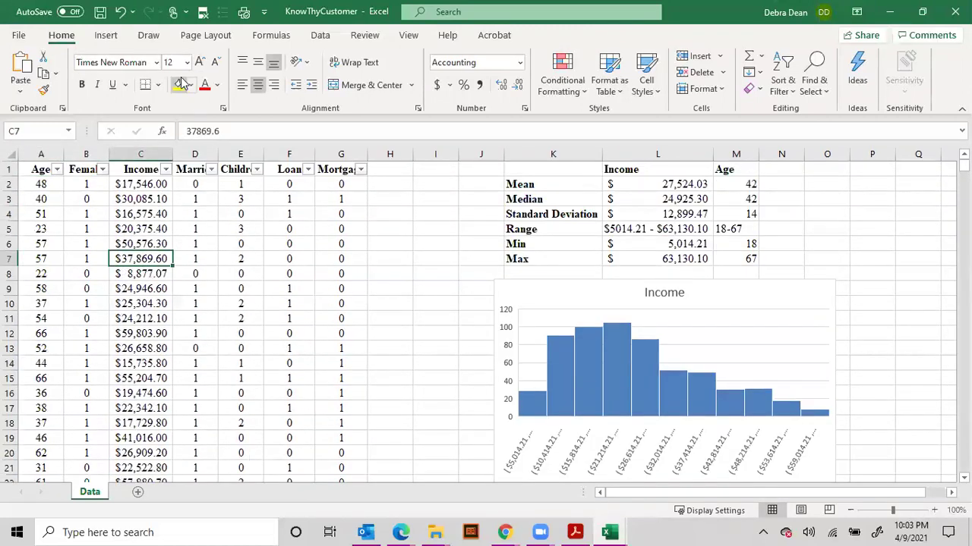
{"action": "left_click", "coordinate": [106, 36]}
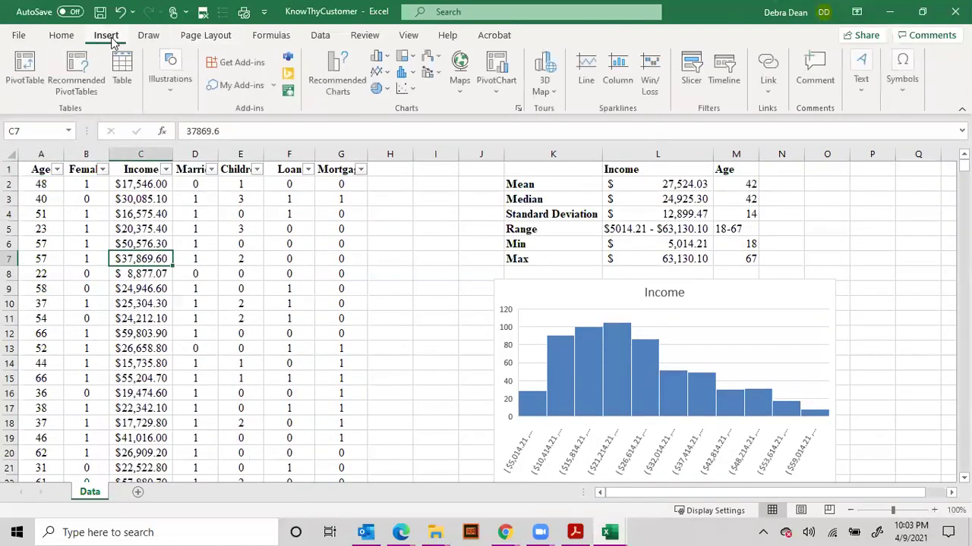
{"action": "left_click", "coordinate": [25, 73]}
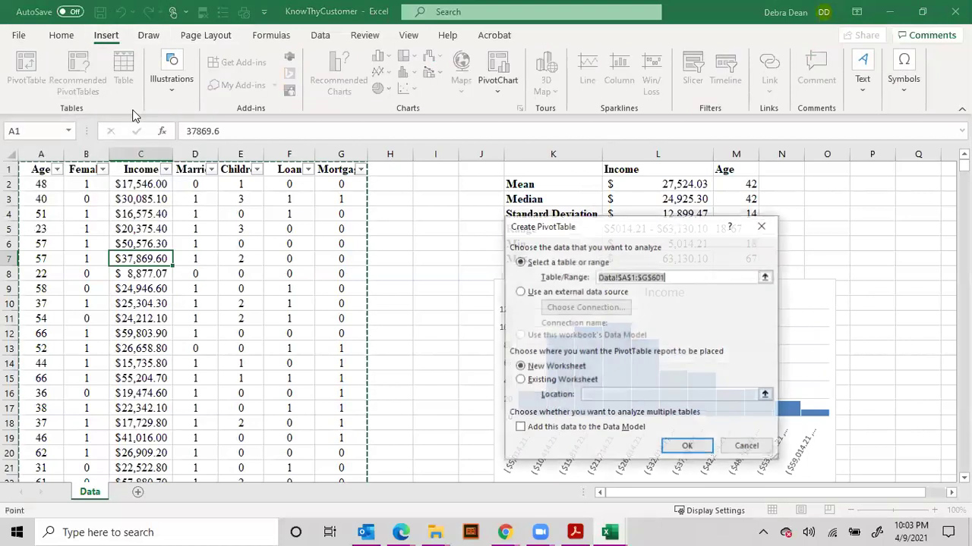
{"action": "left_click", "coordinate": [753, 447]}
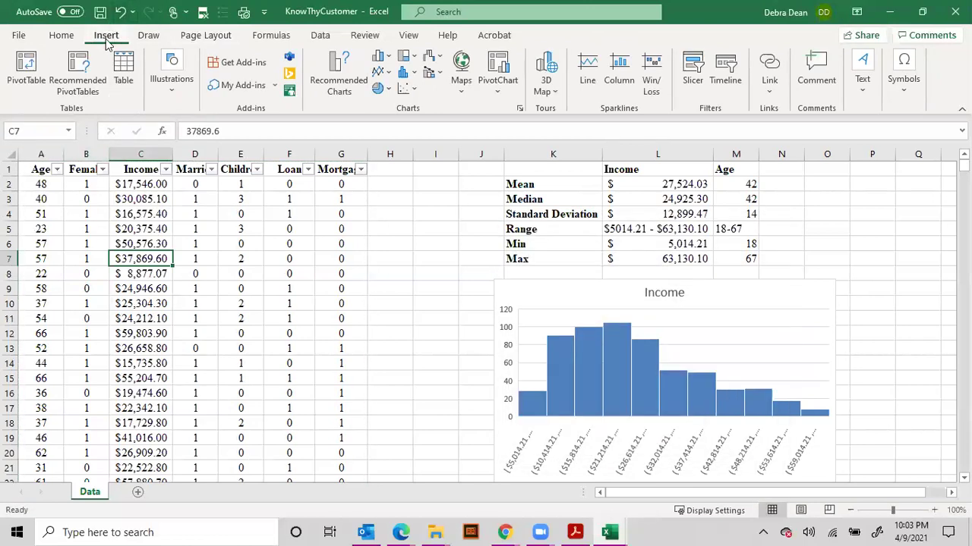
{"action": "left_click", "coordinate": [26, 68]}
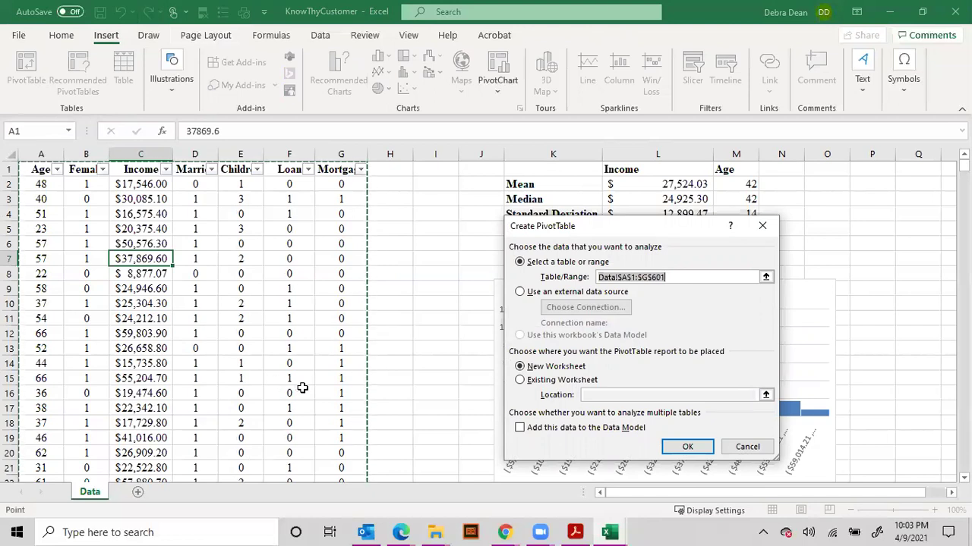
{"action": "left_click", "coordinate": [688, 449]}
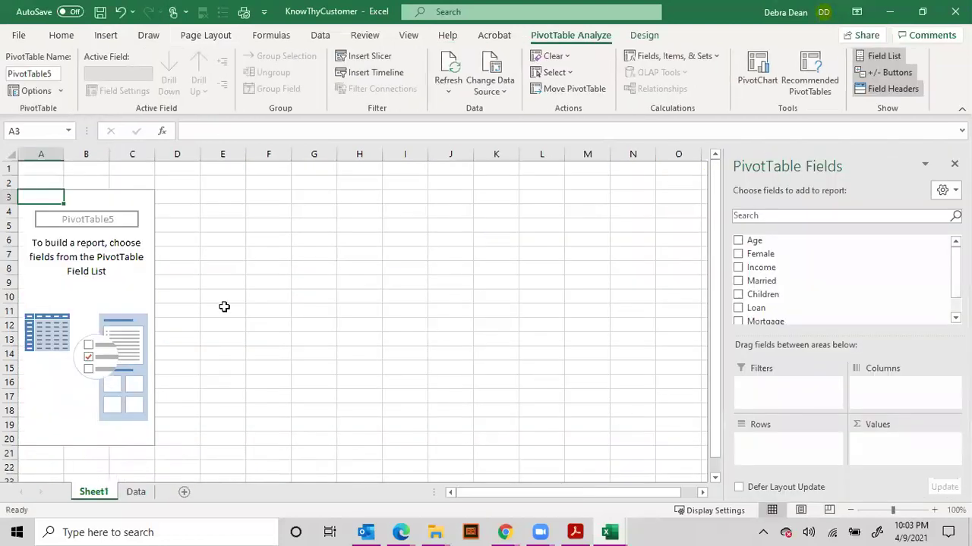
- Add the Age field to the PivotTable values and summarize it by Average
{"action": "left_click", "coordinate": [739, 242]}
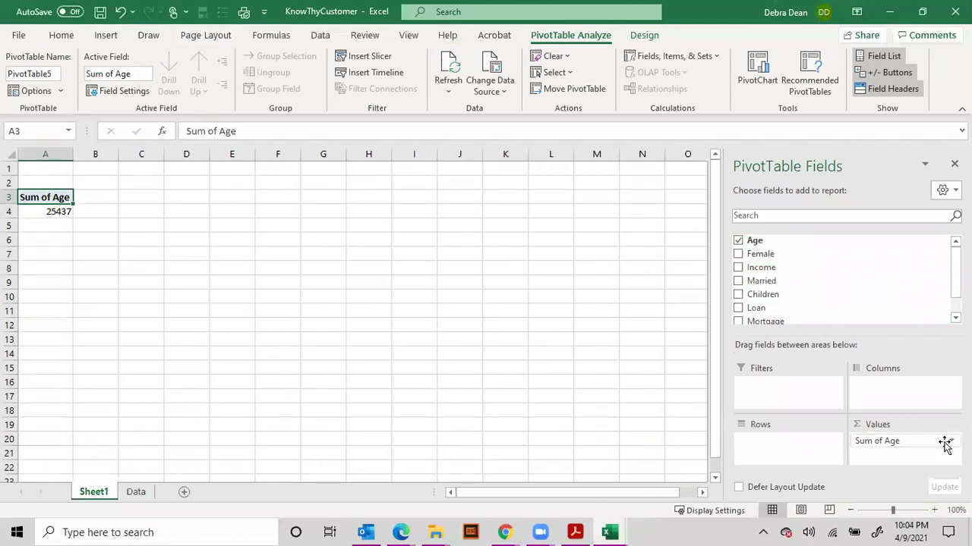
{"action": "left_click", "coordinate": [881, 441]}
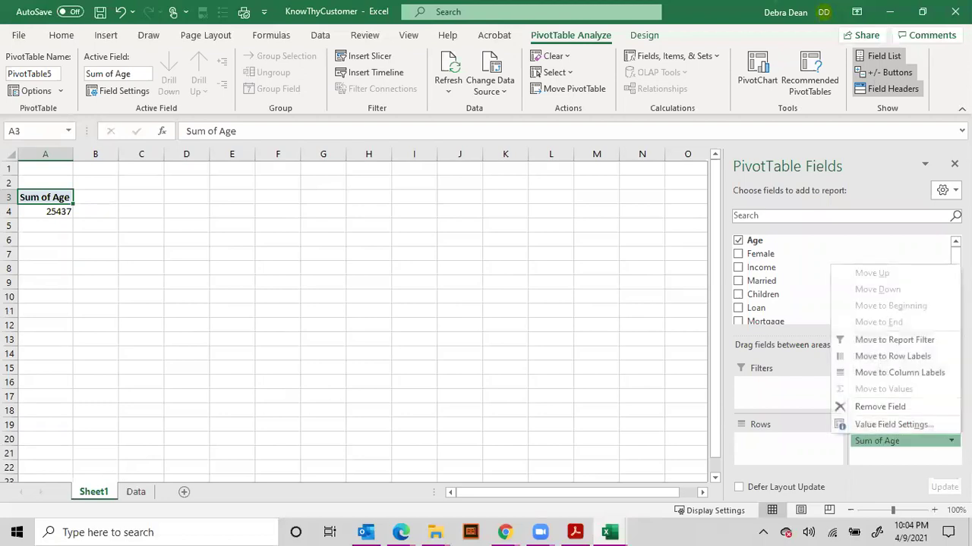
{"action": "left_click", "coordinate": [921, 428]}
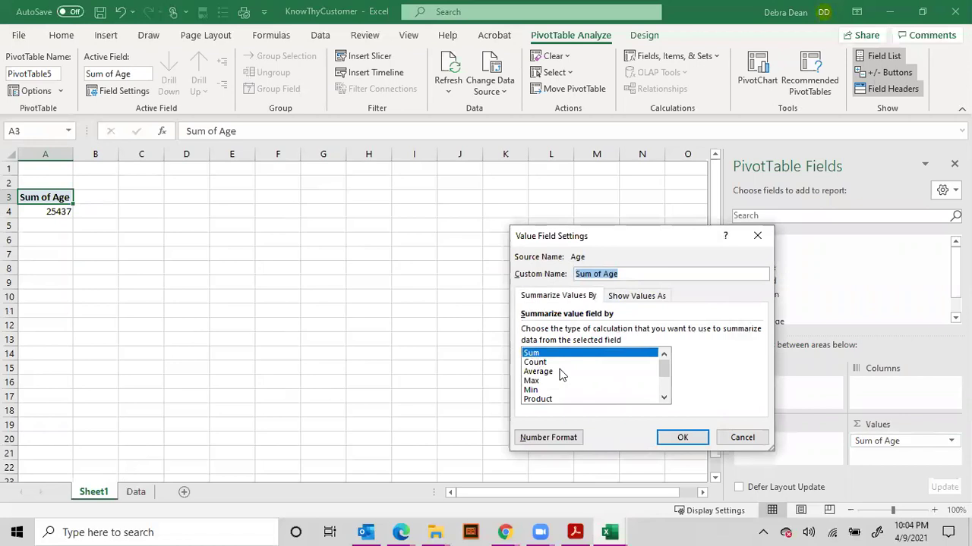
{"action": "left_click_drag", "start_coordinate": [550, 382], "coordinate": [550, 372]}
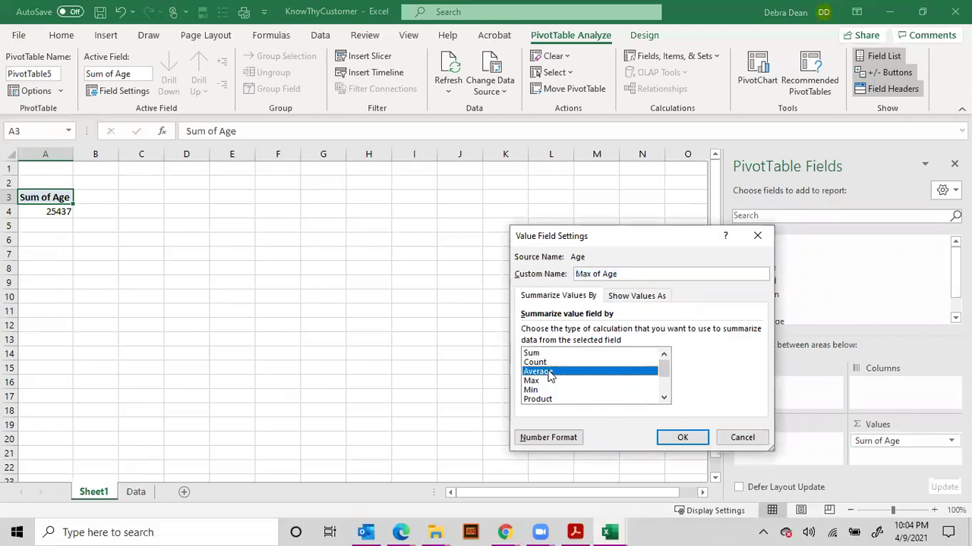
{"action": "left_click", "coordinate": [682, 438]}
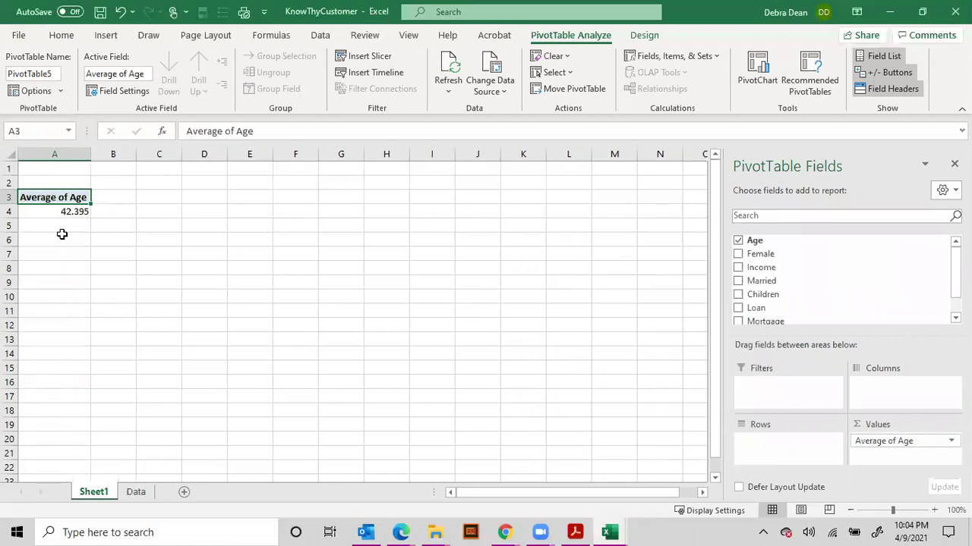
- Add the Female field to the PivotTable values and summarize it by Count
{"action": "left_click", "coordinate": [738, 255]}
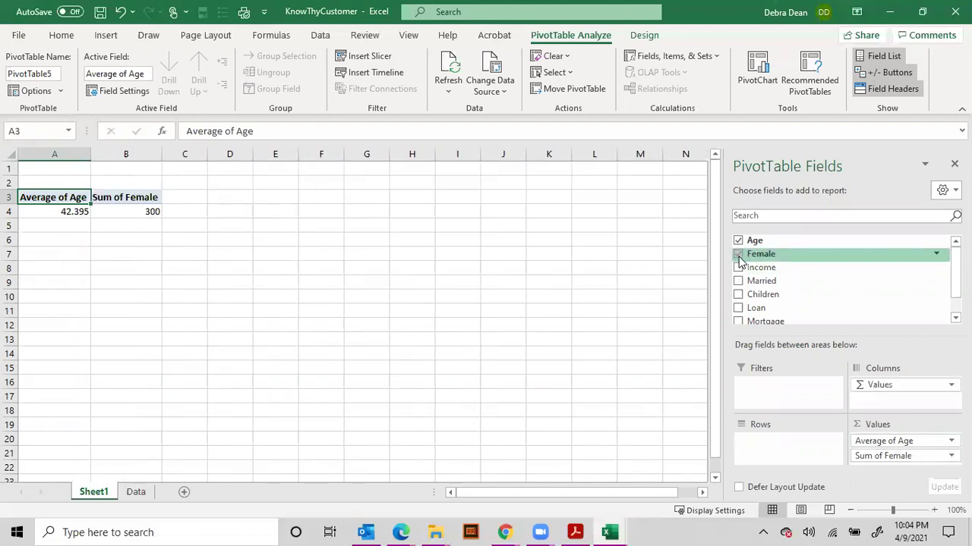
{"action": "left_click", "coordinate": [951, 455]}
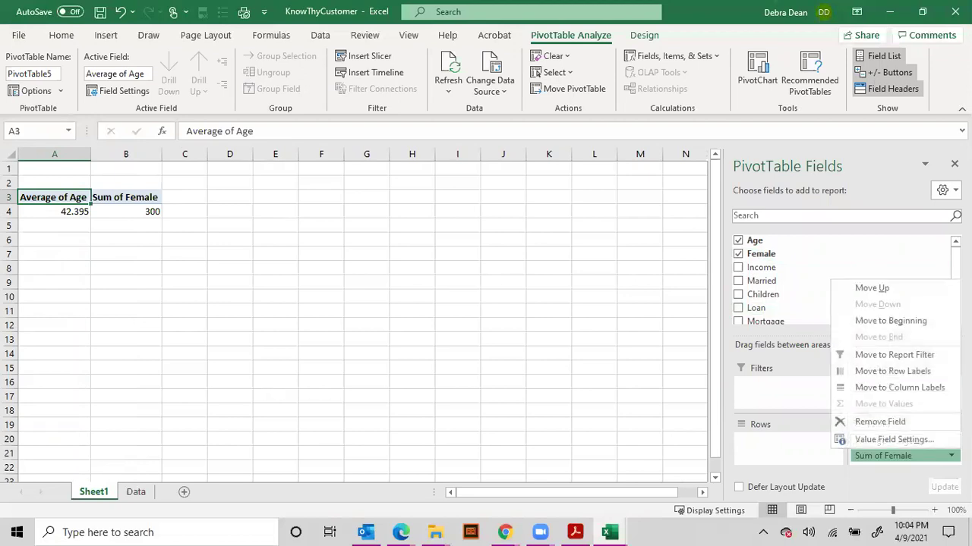
{"action": "left_click", "coordinate": [936, 441]}
{"action": "left_click", "coordinate": [548, 363]}
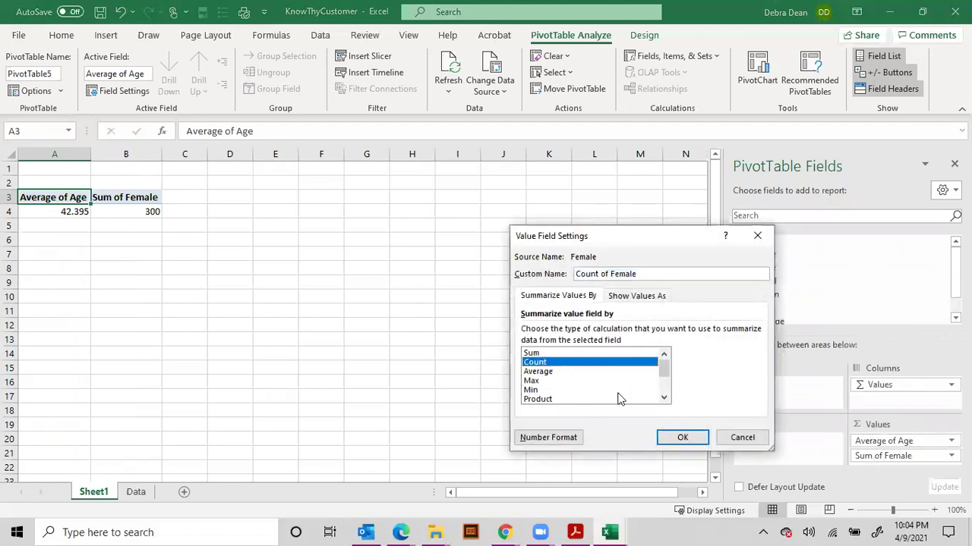
{"action": "left_click", "coordinate": [680, 437]}
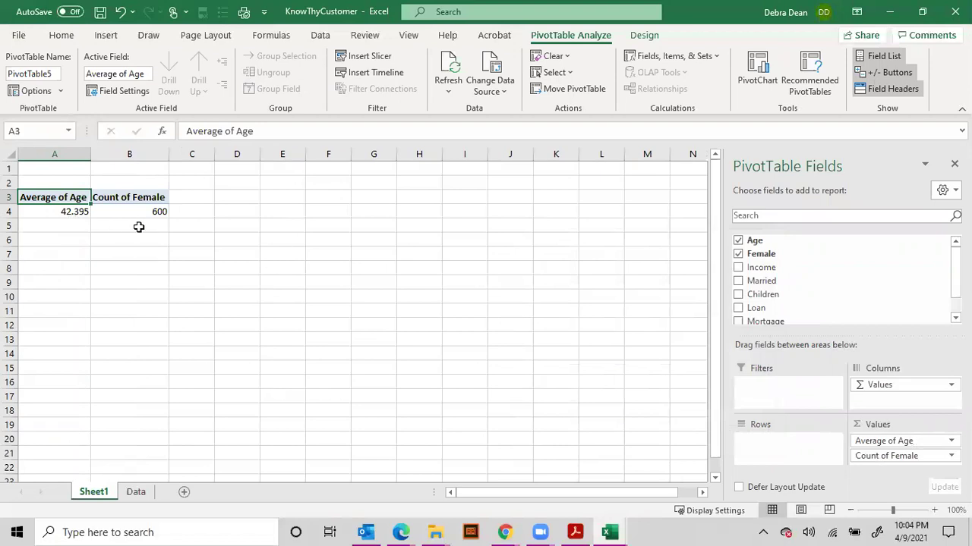
- Check on the Data sheet which distinct values the Female column contains, leaving its filter unchanged
{"action": "left_click", "coordinate": [137, 493]}
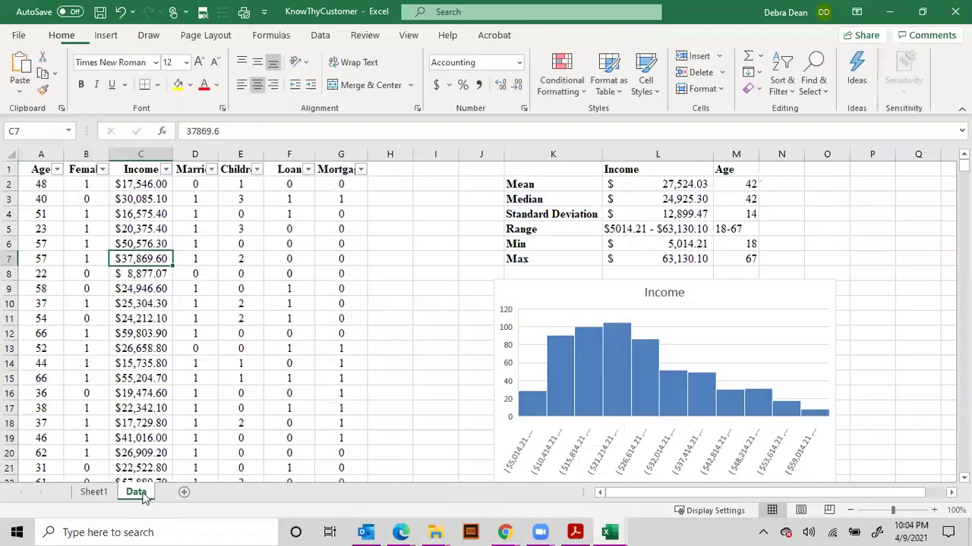
{"action": "left_click", "coordinate": [98, 184]}
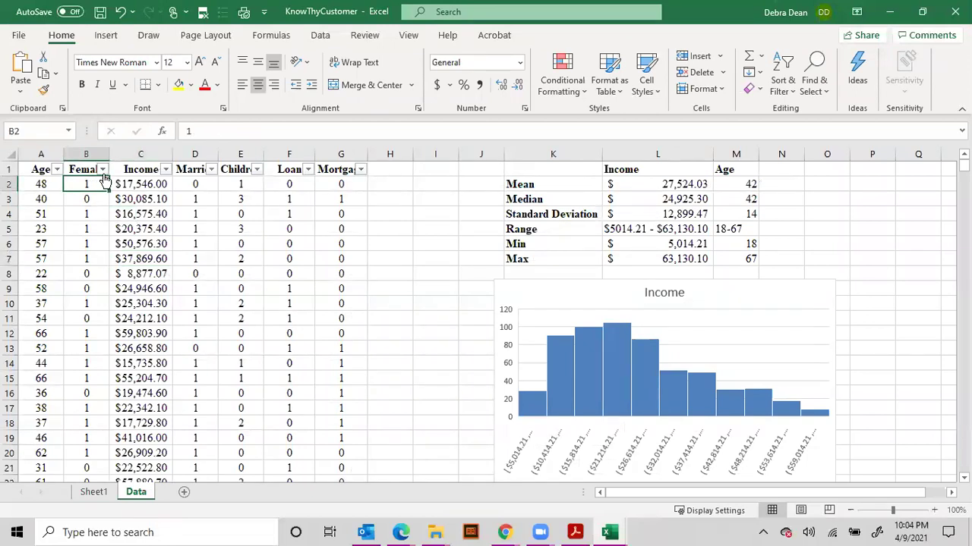
{"action": "left_click", "coordinate": [101, 170]}
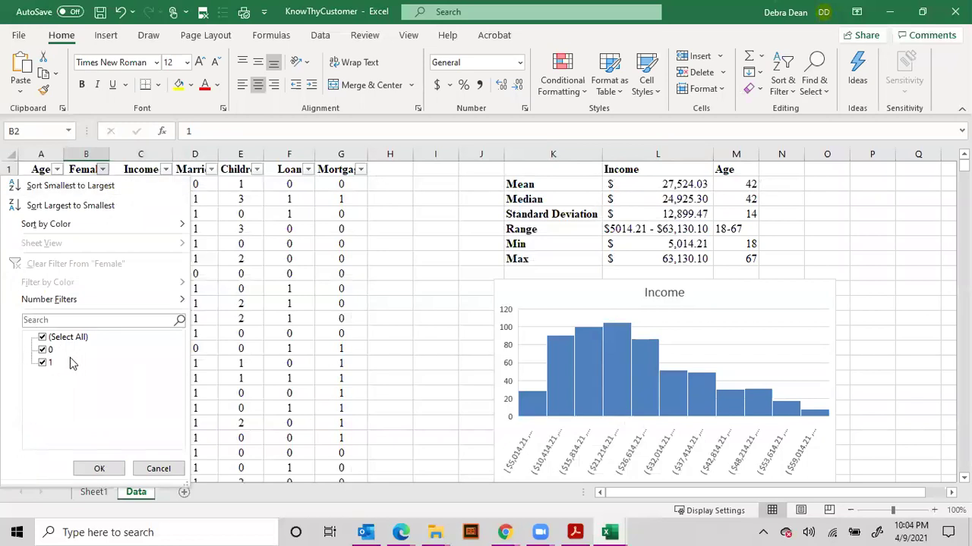
{"action": "left_click", "coordinate": [158, 468]}
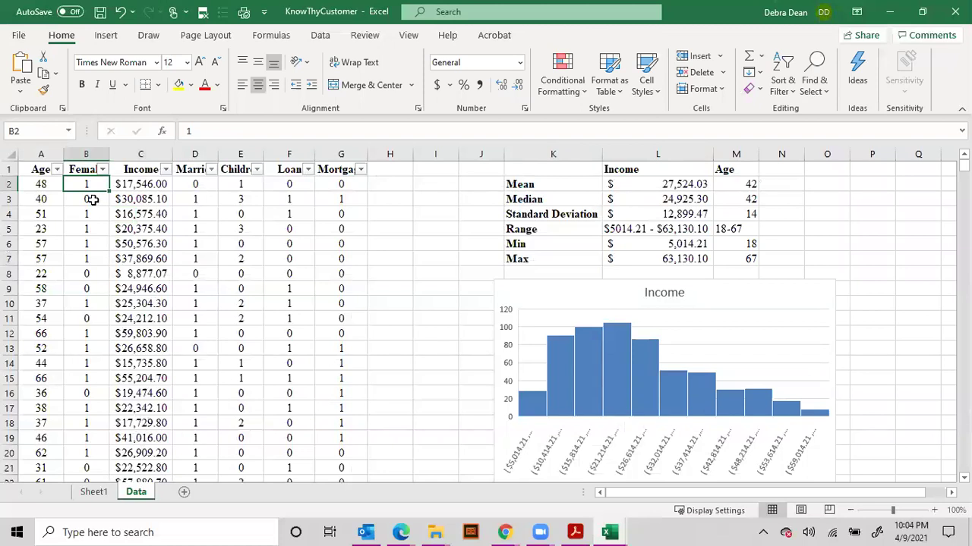
- Remove Age from the Sheet1 PivotTable and use Female as the row field to break down the Female count
{"action": "left_click", "coordinate": [92, 495]}
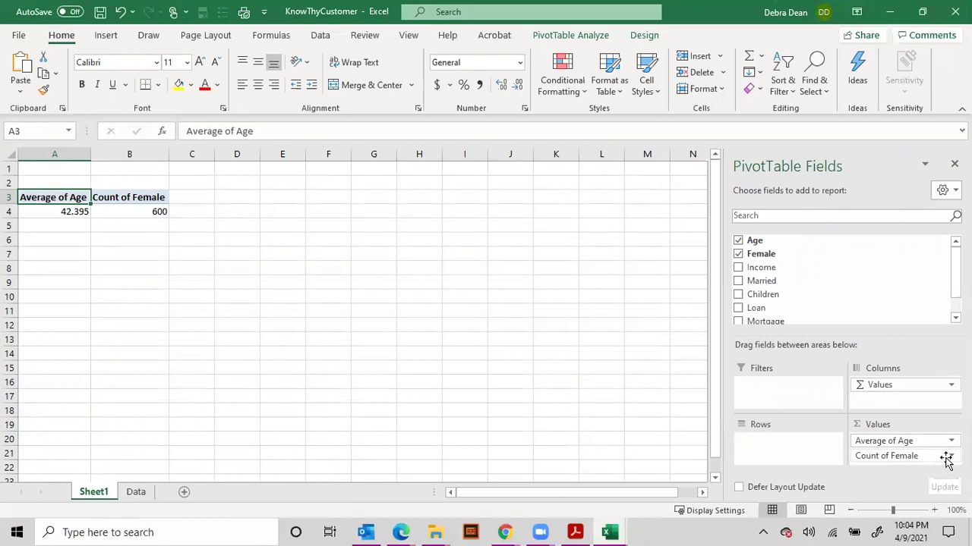
{"action": "left_click", "coordinate": [737, 241]}
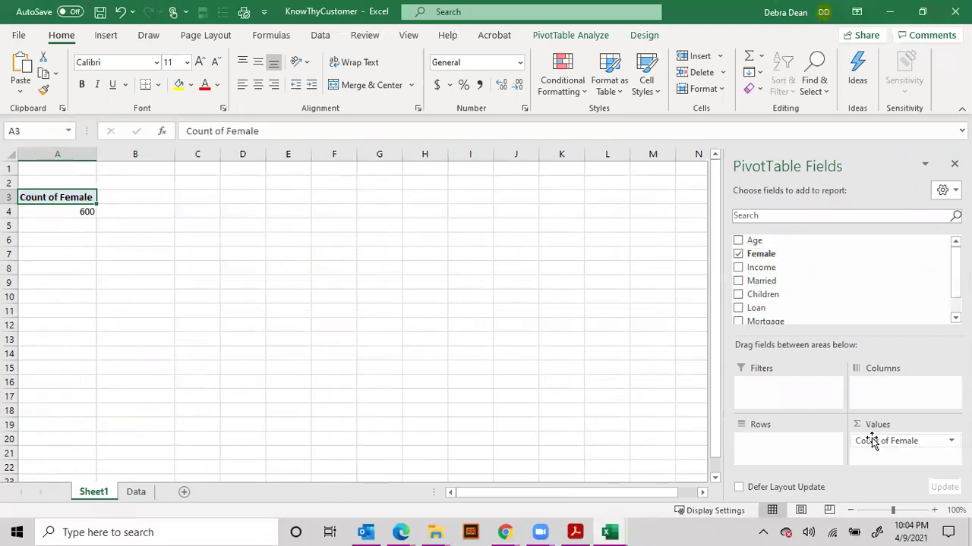
{"action": "left_click_drag", "start_coordinate": [755, 258], "coordinate": [782, 449]}
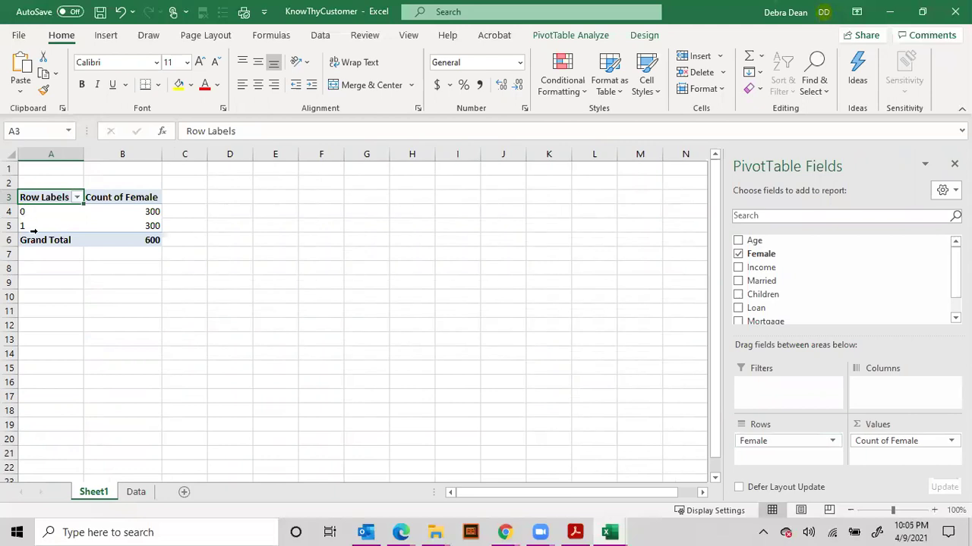
- Filter the Female column on the Data sheet to show only the records with value 0
{"action": "left_click", "coordinate": [136, 492]}
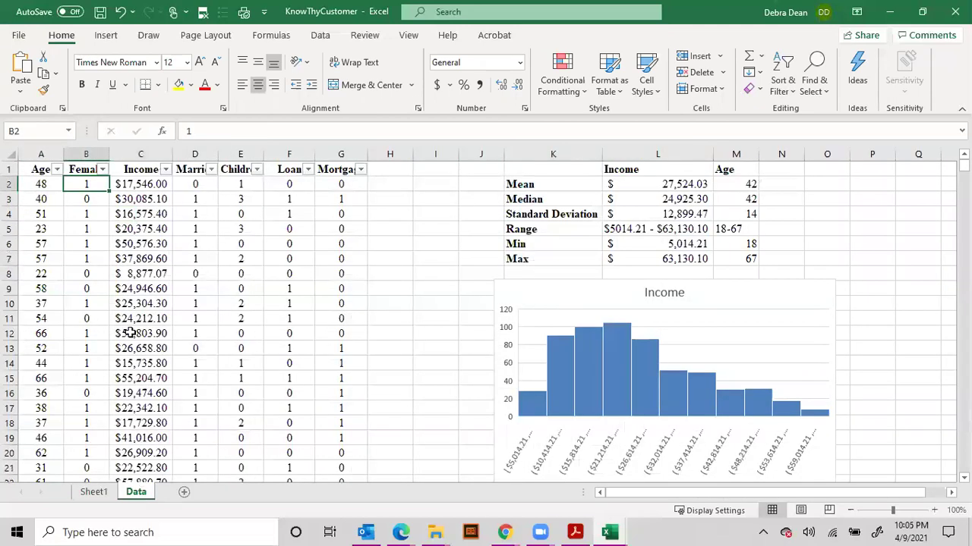
{"action": "left_click", "coordinate": [102, 169]}
{"action": "left_click", "coordinate": [44, 337]}
{"action": "left_click", "coordinate": [43, 350]}
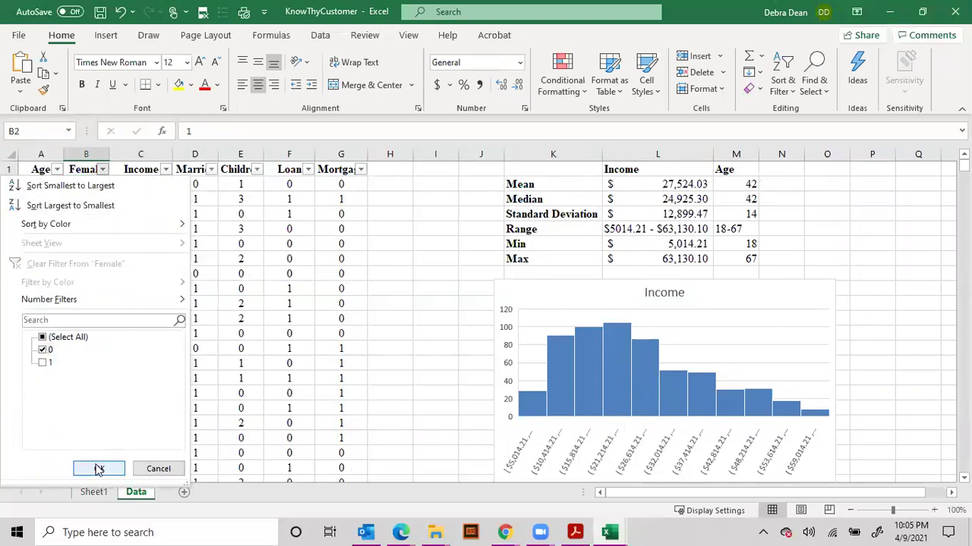
{"action": "left_click", "coordinate": [98, 470]}
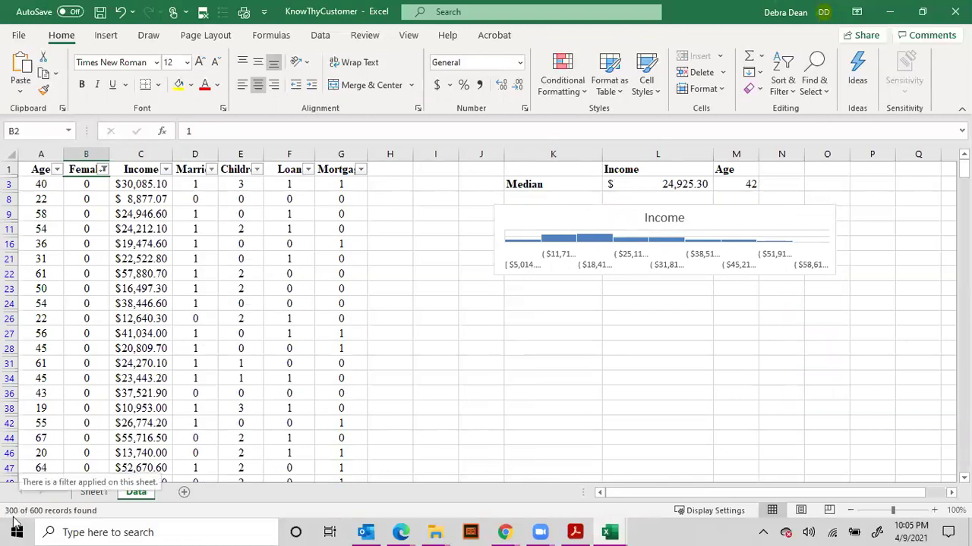
- Switch the Female column filter to only the records with value 1, and clear the filter after checking them
{"action": "left_click", "coordinate": [103, 169]}
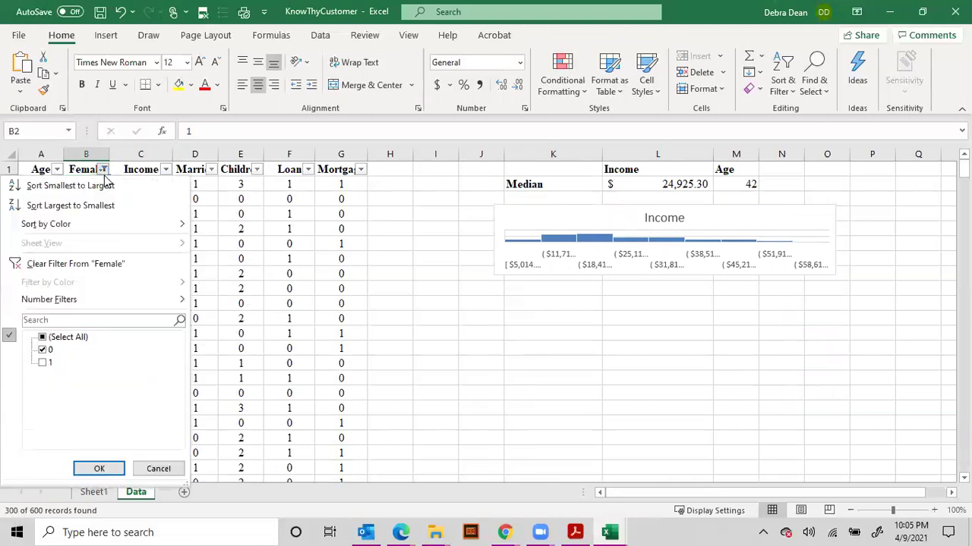
{"action": "left_click", "coordinate": [43, 362]}
{"action": "left_click", "coordinate": [43, 350]}
{"action": "left_click", "coordinate": [99, 469]}
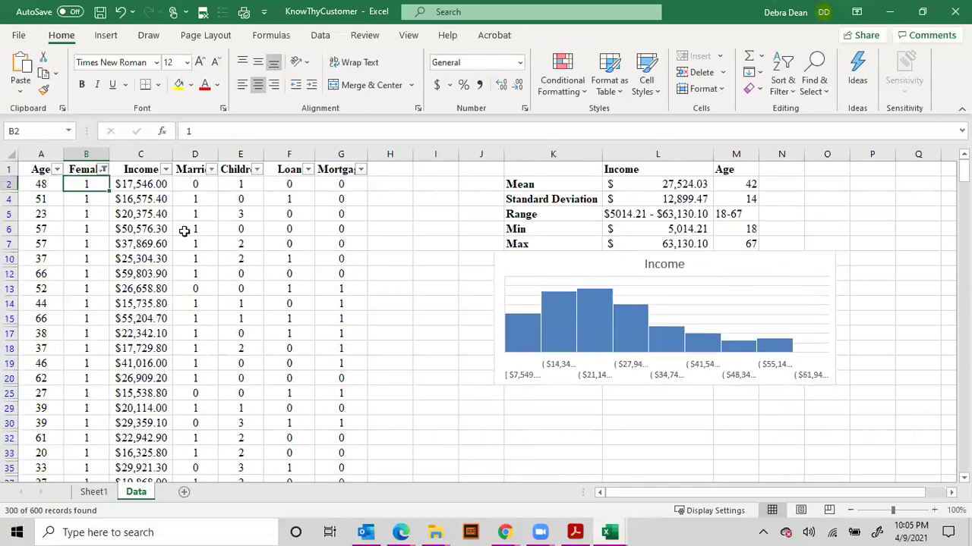
{"action": "left_click", "coordinate": [320, 35]}
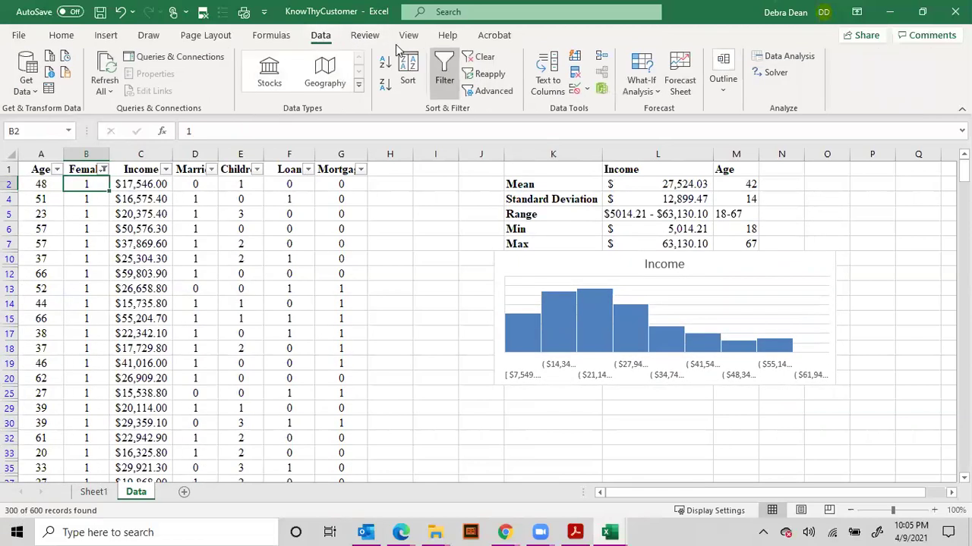
{"action": "left_click", "coordinate": [484, 58]}
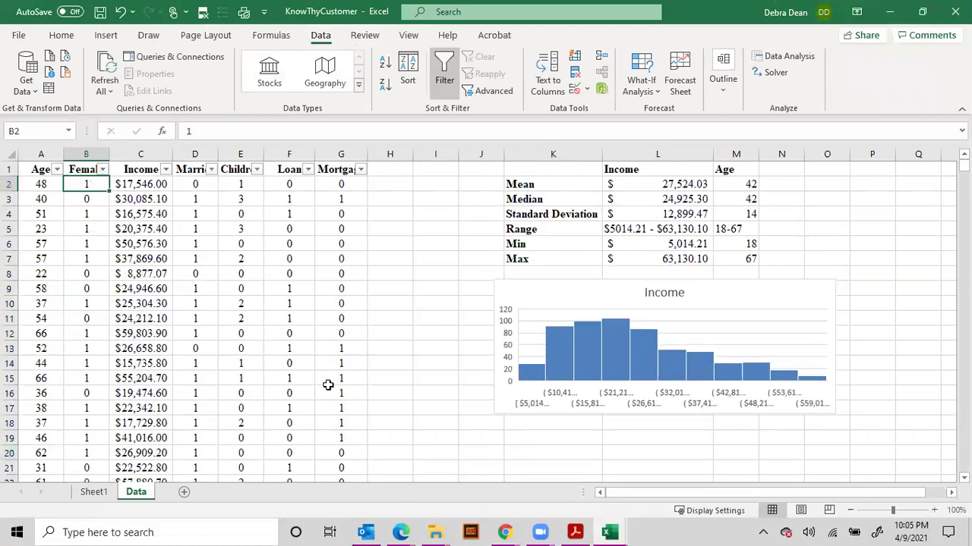
- Replace Female with Married in the Sheet1 PivotTable values and summarize Married by Count
{"action": "left_click", "coordinate": [94, 494]}
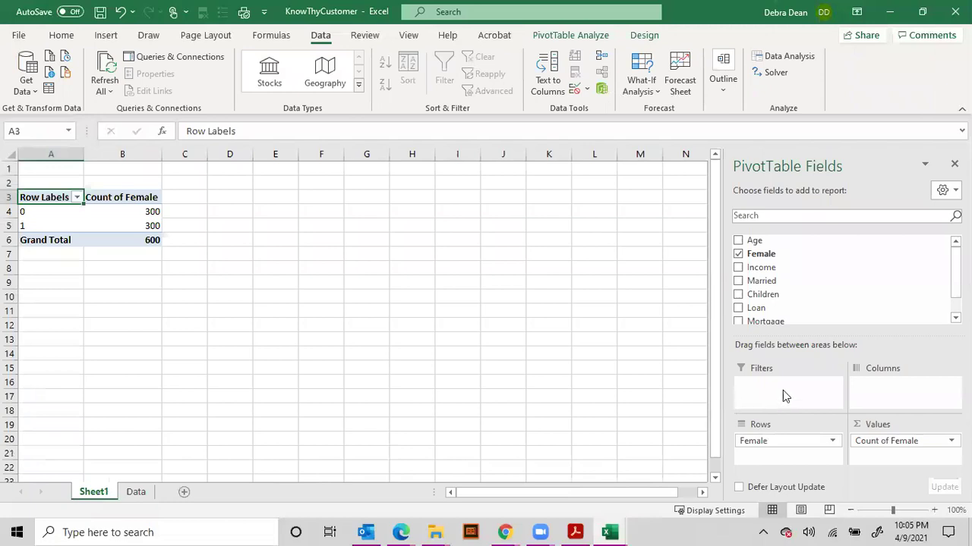
{"action": "left_click", "coordinate": [738, 254]}
{"action": "left_click", "coordinate": [738, 281]}
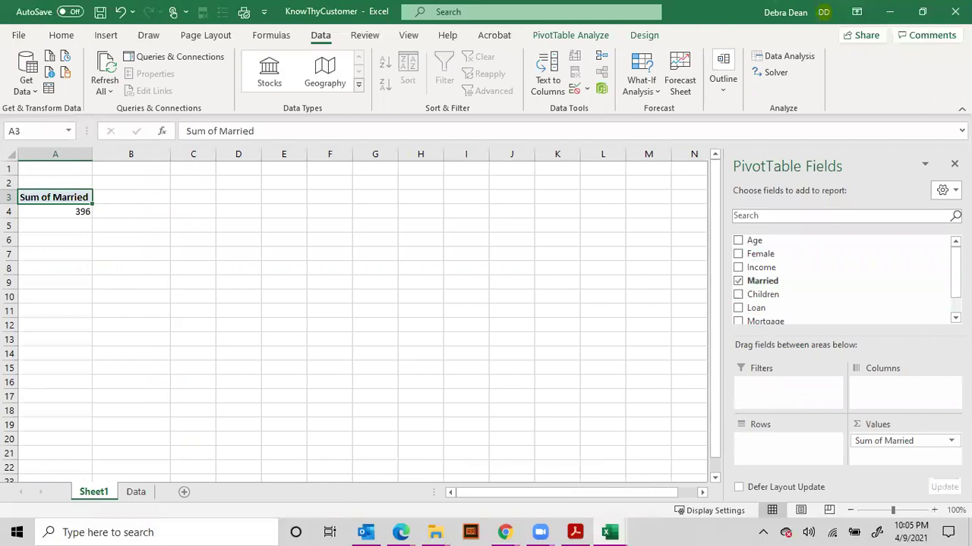
{"action": "left_click", "coordinate": [951, 440]}
{"action": "left_click", "coordinate": [932, 423]}
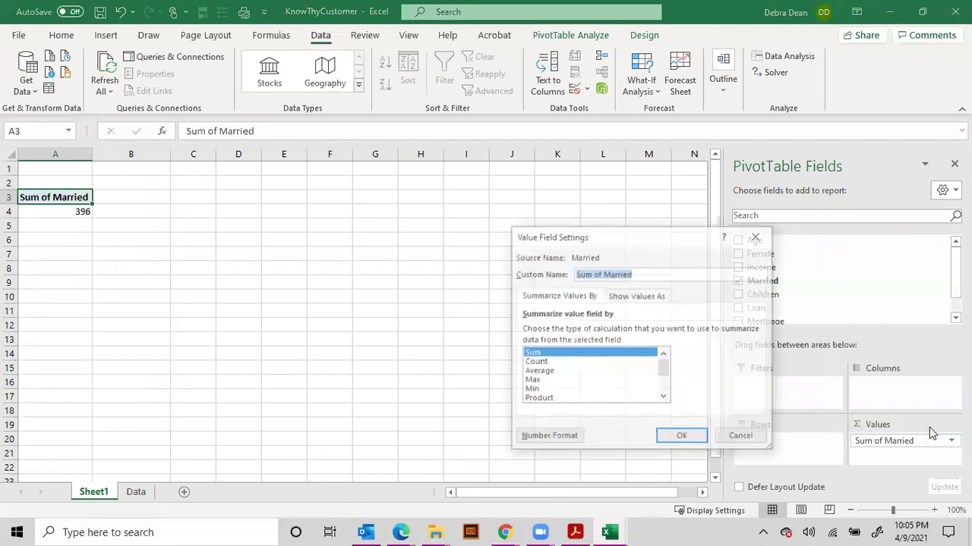
{"action": "left_click", "coordinate": [537, 362]}
{"action": "left_click", "coordinate": [684, 439]}
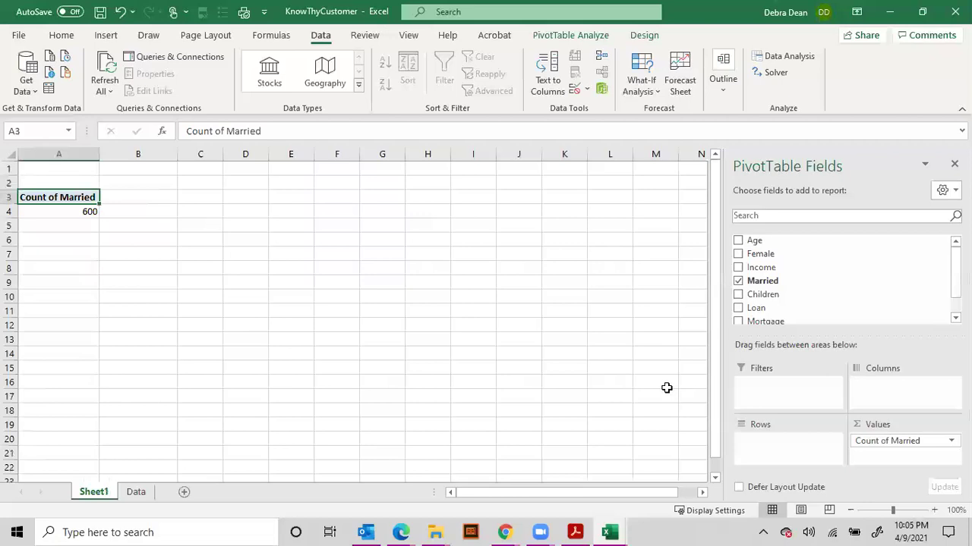
- Break the PivotTable down by Married in rows, add the sum of Children as a value, and review the row for 0
{"action": "left_click_drag", "start_coordinate": [762, 283], "coordinate": [771, 457]}
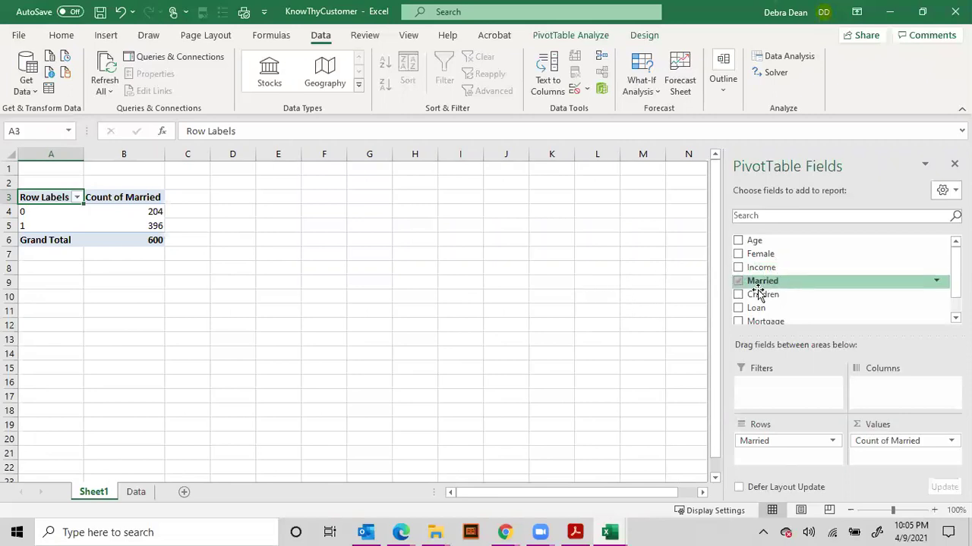
{"action": "left_click_drag", "start_coordinate": [756, 295], "coordinate": [889, 459]}
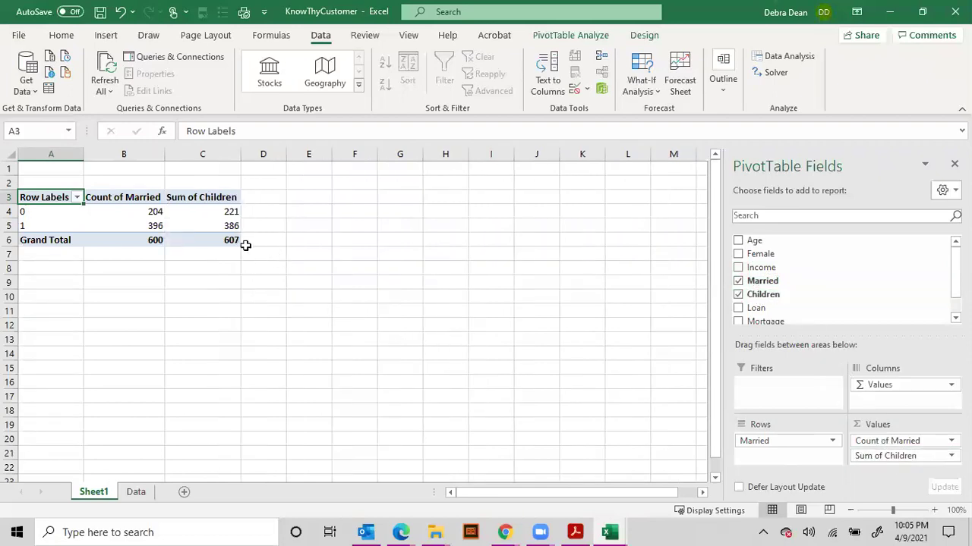
{"action": "left_click", "coordinate": [25, 212]}
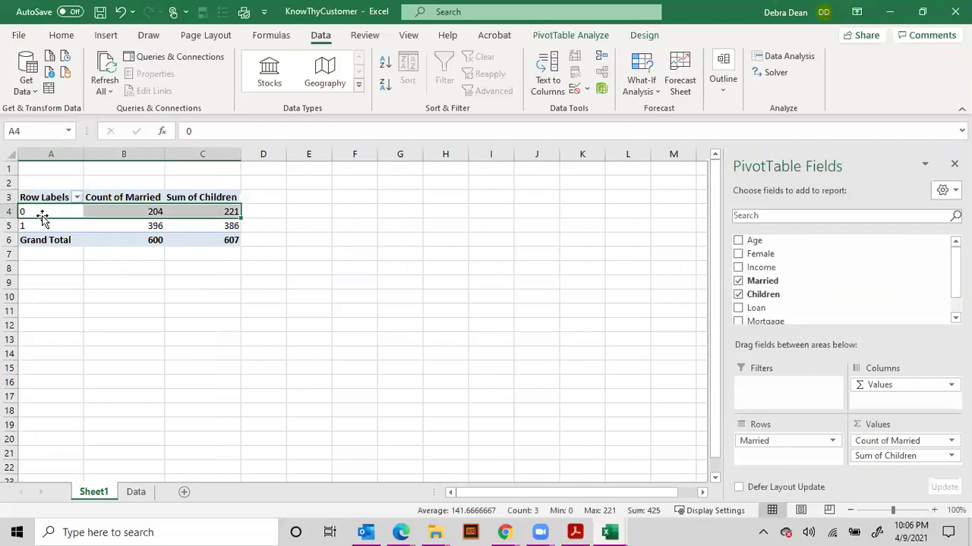
{"action": "left_click", "coordinate": [274, 211]}
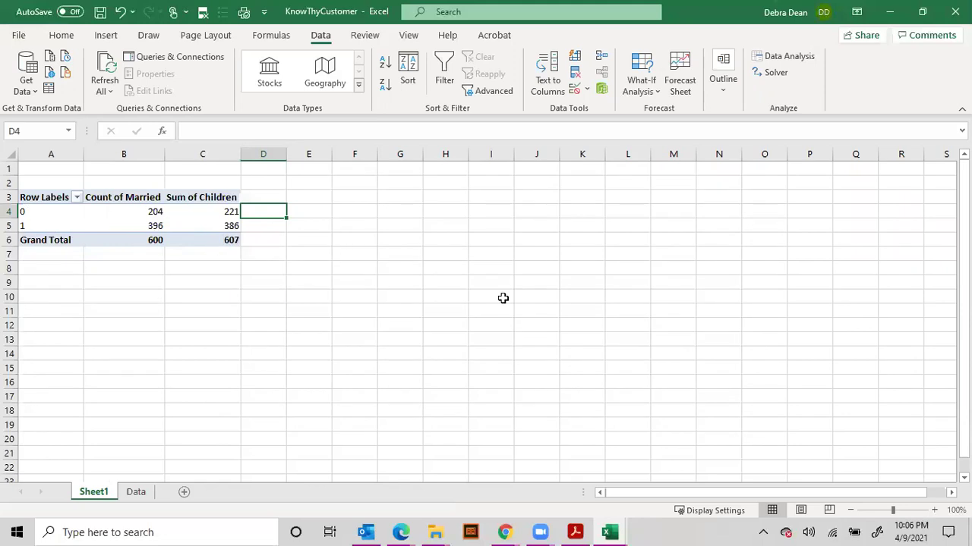
- Add the sum of Income as a further value in the Sheet1 PivotTable
{"action": "left_click", "coordinate": [108, 227]}
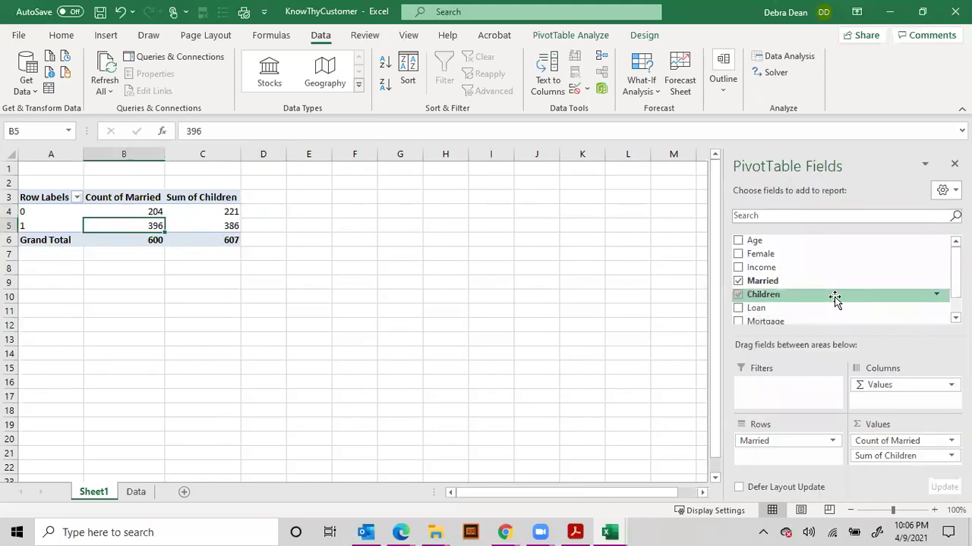
{"action": "scroll", "coordinate": [835, 298], "scroll_direction": "down", "scroll_amount": 1}
{"action": "scroll", "coordinate": [835, 297], "scroll_direction": "up", "scroll_amount": 1}
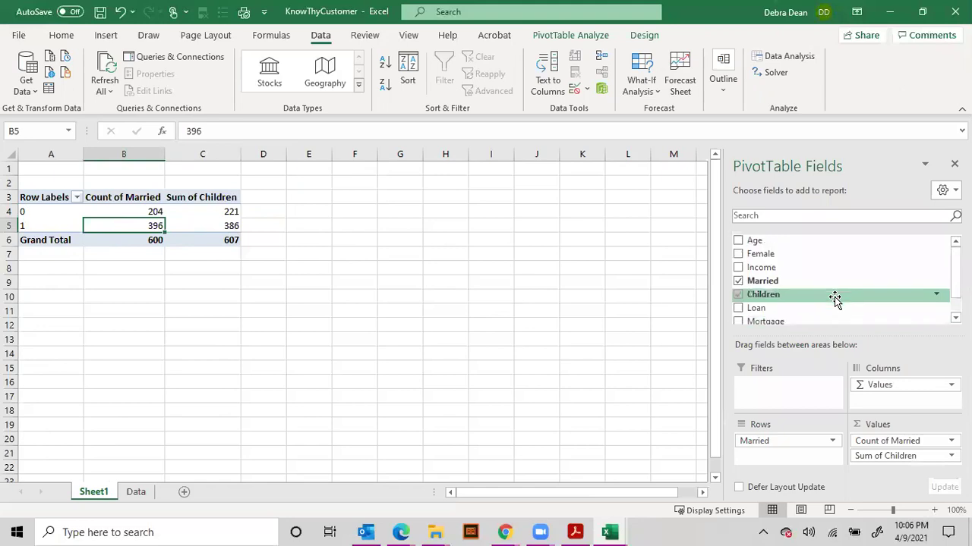
{"action": "left_click", "coordinate": [738, 269]}
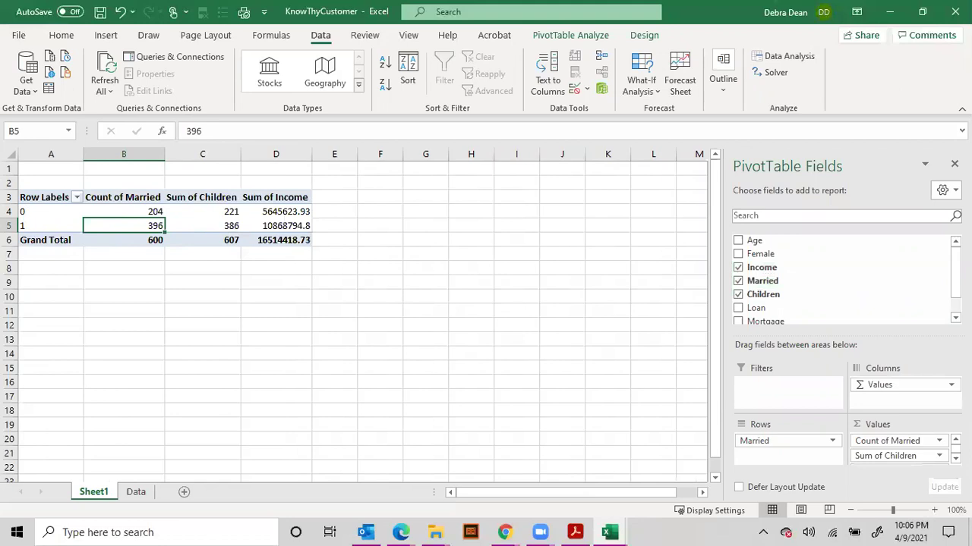
- Summarize the Children value in the PivotTable by Count instead of Sum
{"action": "scroll", "coordinate": [927, 454], "scroll_direction": "down", "scroll_amount": 1}
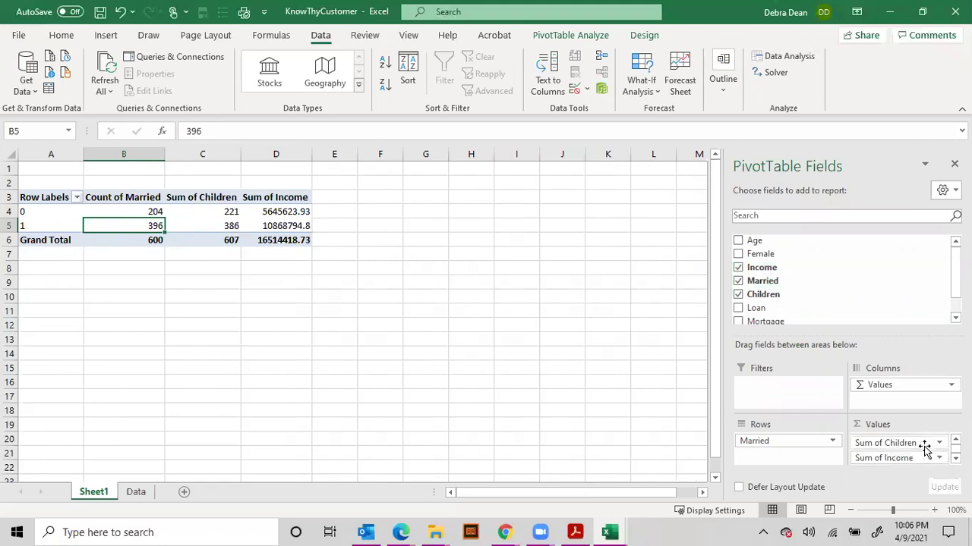
{"action": "scroll", "coordinate": [925, 449], "scroll_direction": "up", "scroll_amount": 1}
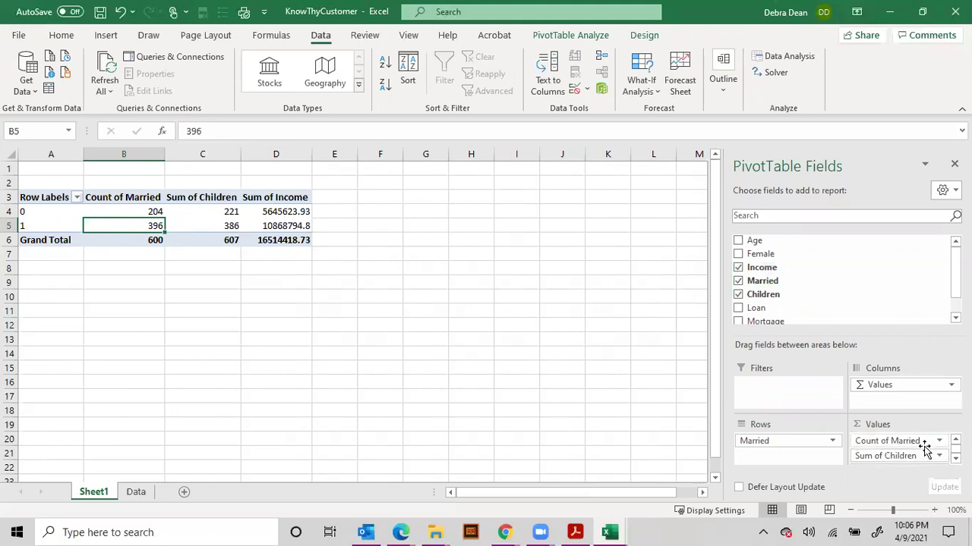
{"action": "scroll", "coordinate": [924, 449], "scroll_direction": "down", "scroll_amount": 1}
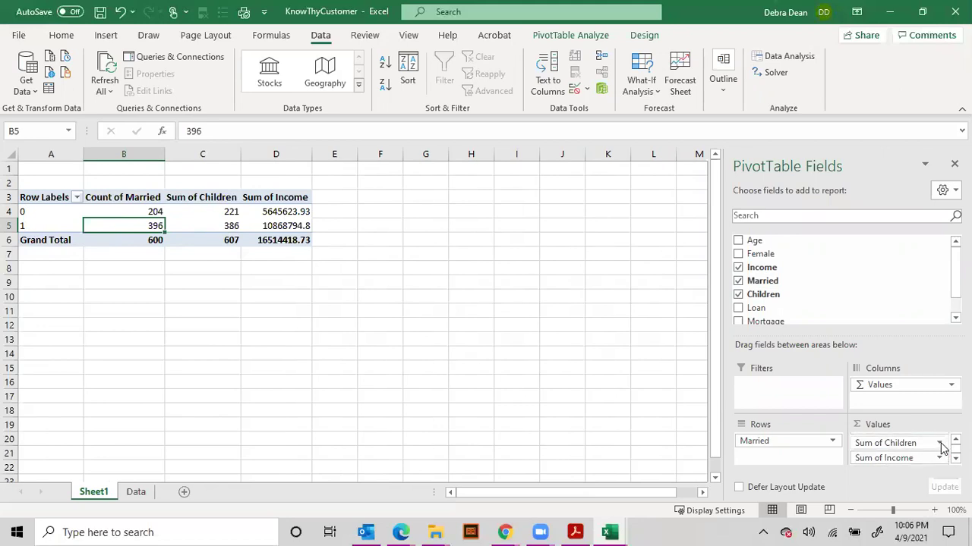
{"action": "left_click", "coordinate": [939, 444]}
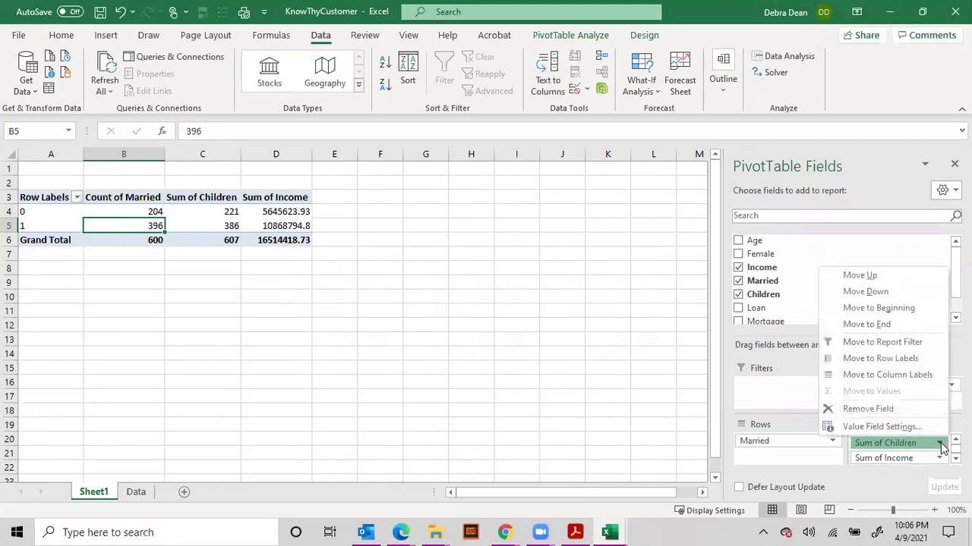
{"action": "left_click", "coordinate": [903, 427]}
{"action": "left_click", "coordinate": [536, 363]}
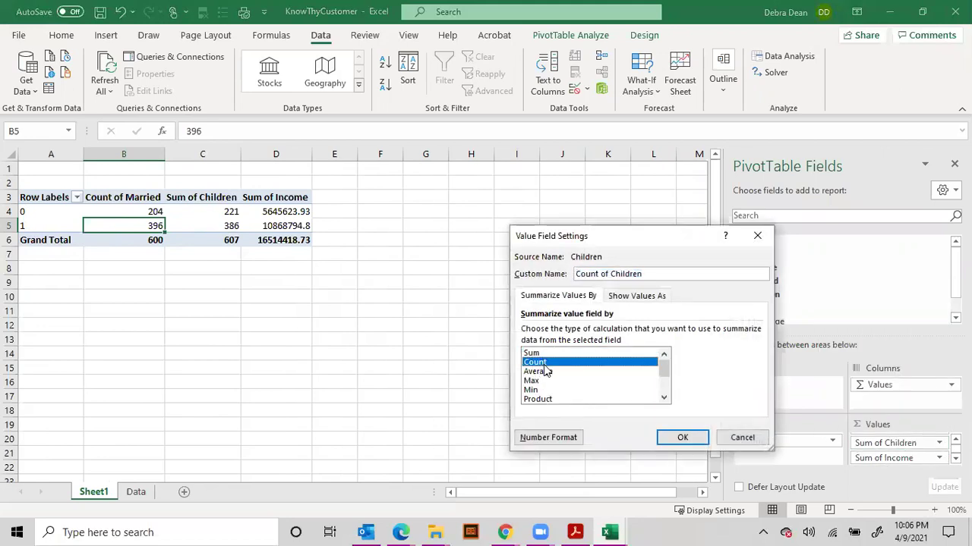
{"action": "left_click", "coordinate": [683, 438]}
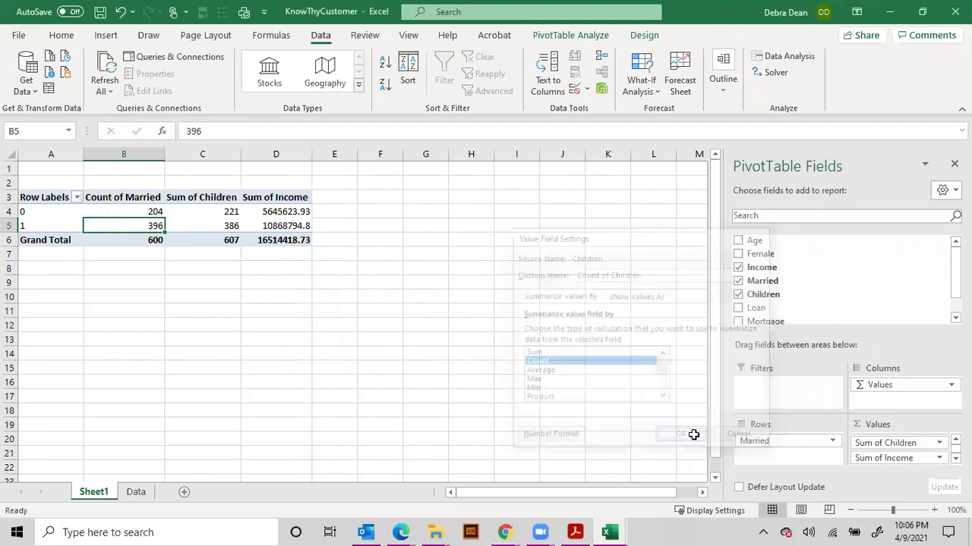
- Summarize the Income value in the PivotTable by Average
{"action": "left_click", "coordinate": [939, 458]}
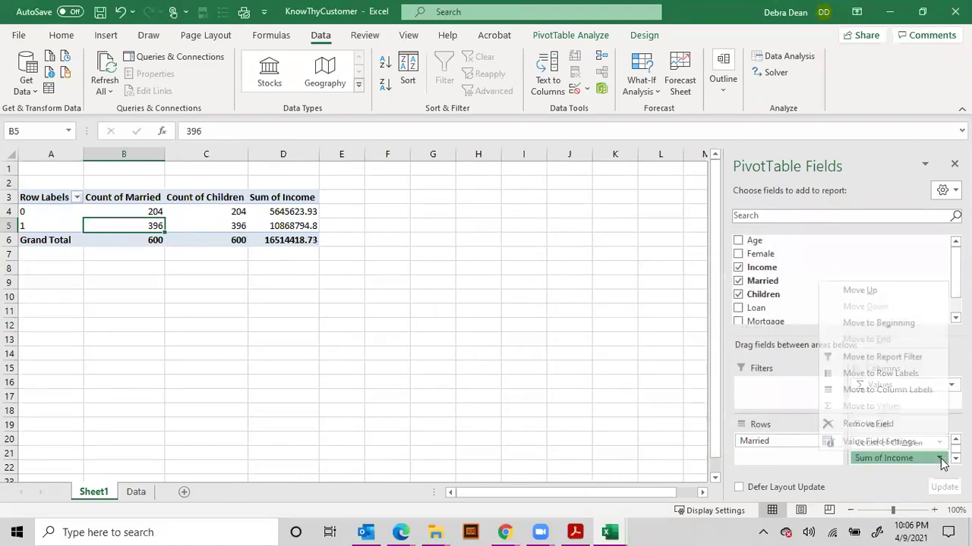
{"action": "left_click", "coordinate": [898, 443]}
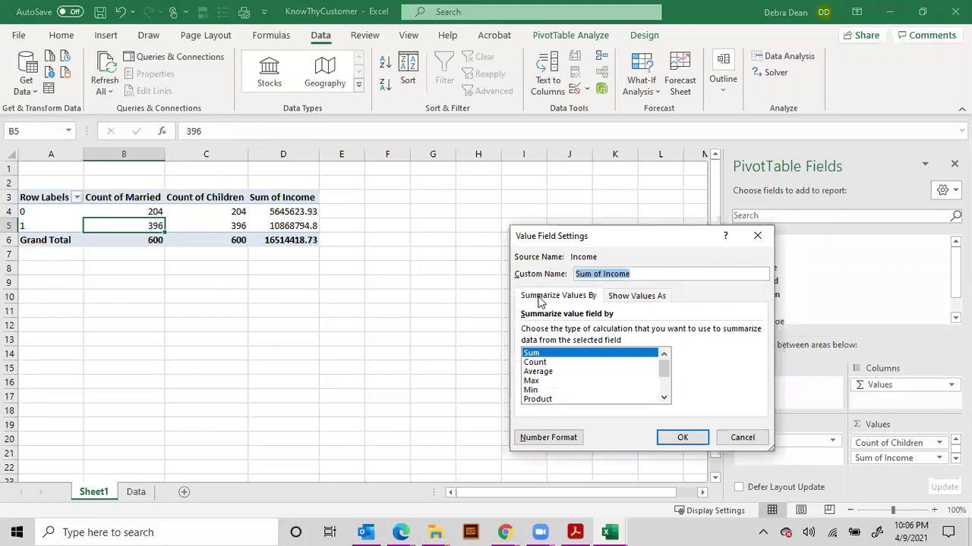
{"action": "left_click", "coordinate": [550, 372]}
{"action": "left_click", "coordinate": [683, 438]}
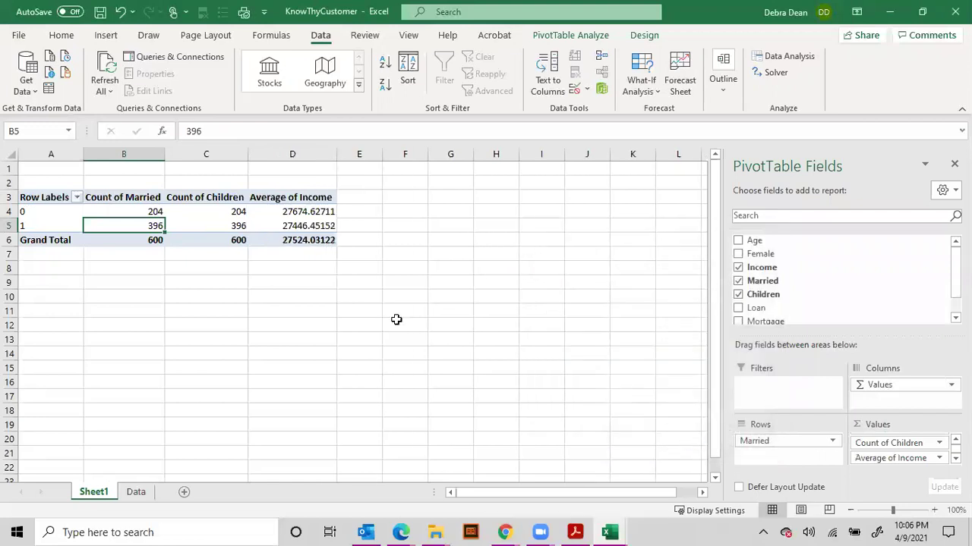
- Format the Average of Income column D in dollar accounting format and reselect a cell in the PivotTable
{"action": "left_click", "coordinate": [299, 155]}
{"action": "left_click", "coordinate": [61, 36]}
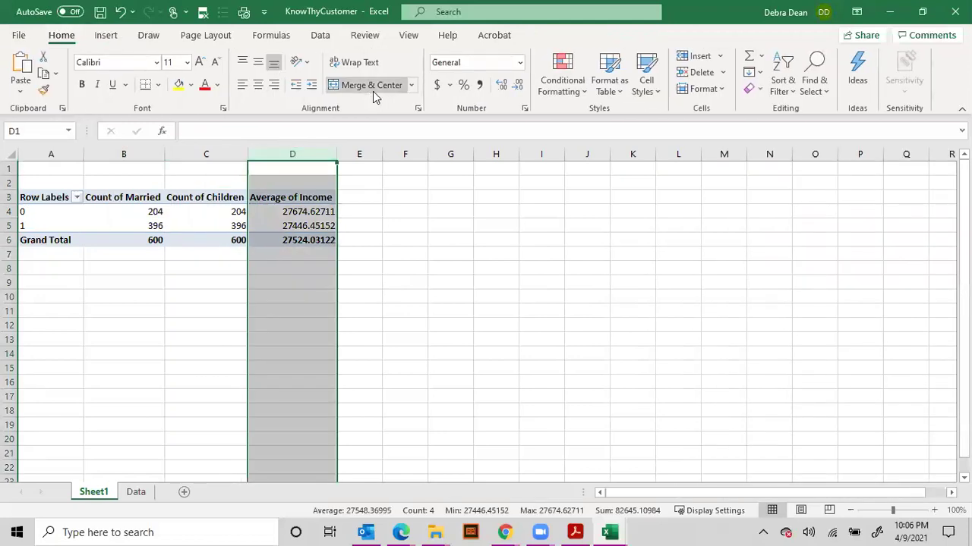
{"action": "left_click", "coordinate": [437, 84]}
{"action": "left_click", "coordinate": [367, 237]}
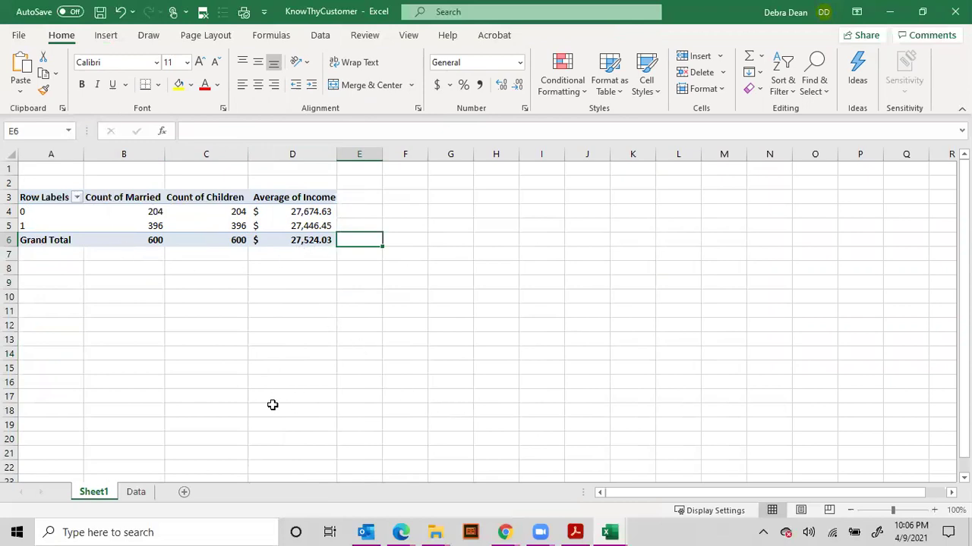
{"action": "left_click", "coordinate": [190, 229]}
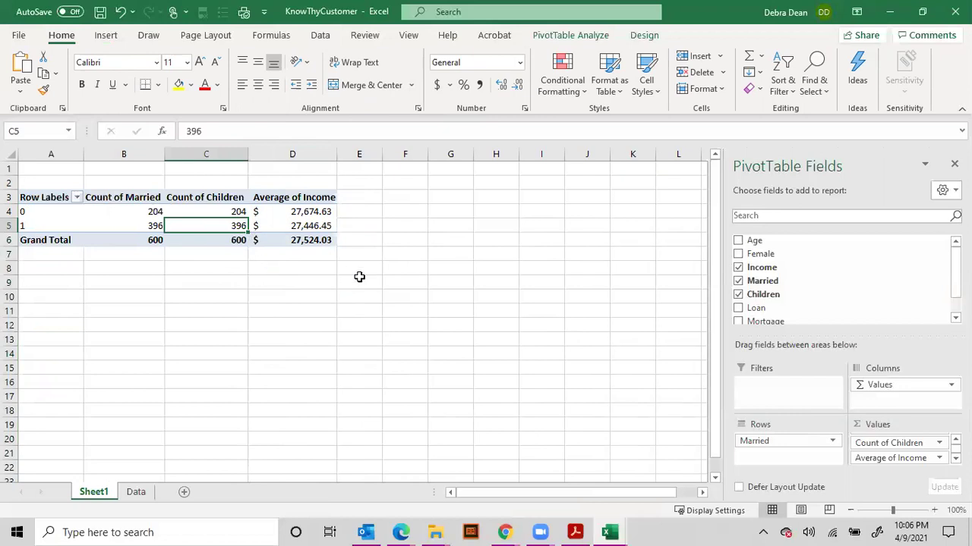